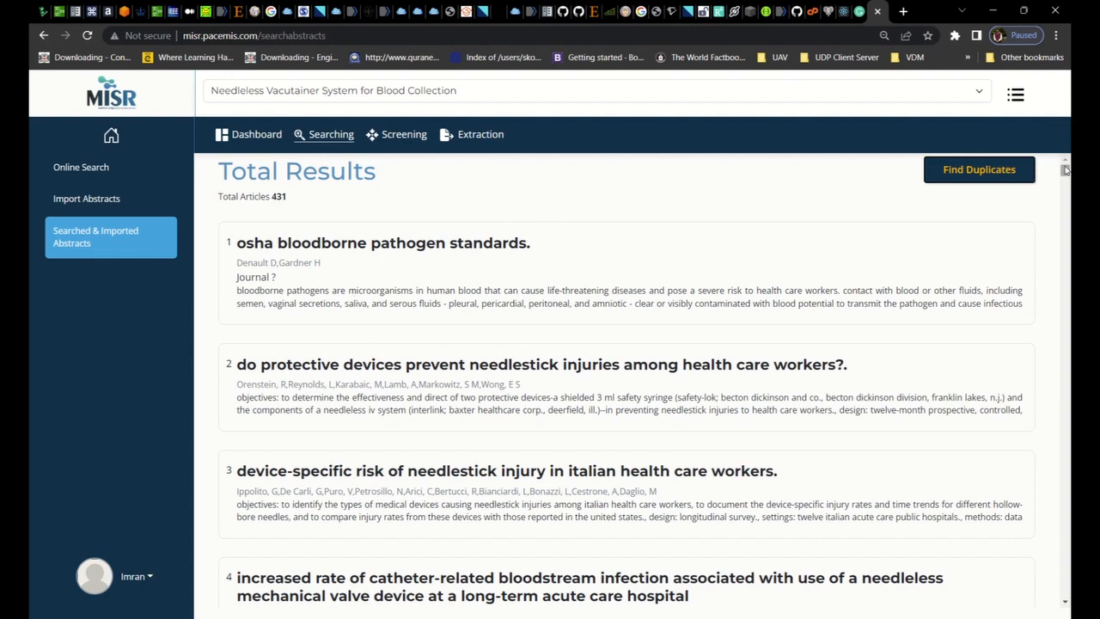
Find duplicates among the searched and imported abstracts and expand the full abstracts of the first duplicate group
left_click_drag(1065, 171, 1062, 135)
left_click(1001, 174)
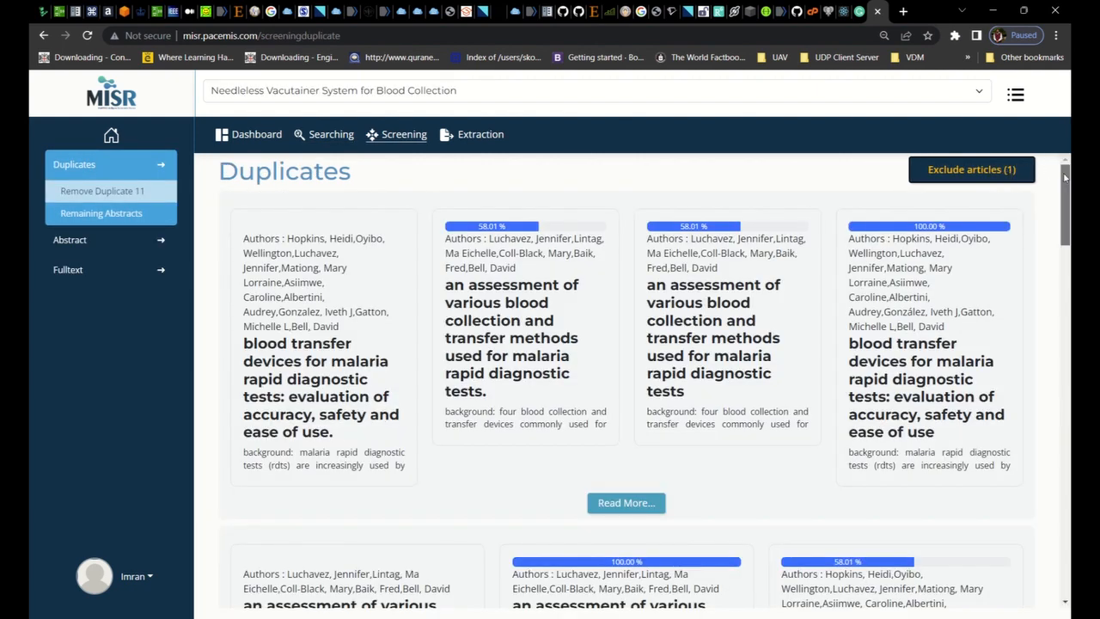
scroll(1064, 176, "down", 1)
scroll(1065, 176, "up", 1)
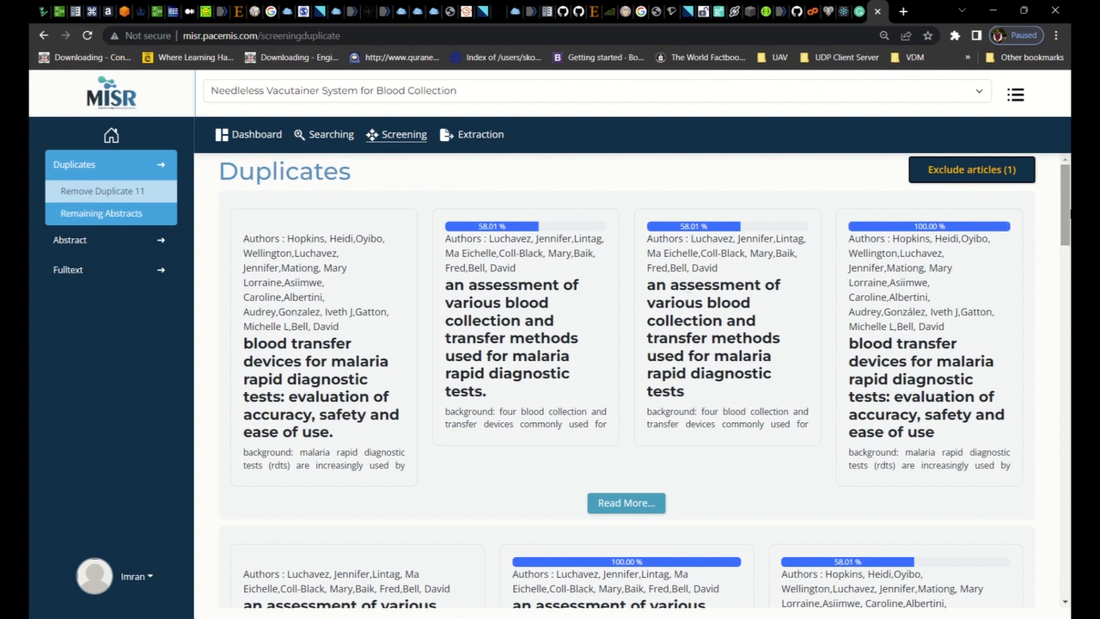
left_click(624, 503)
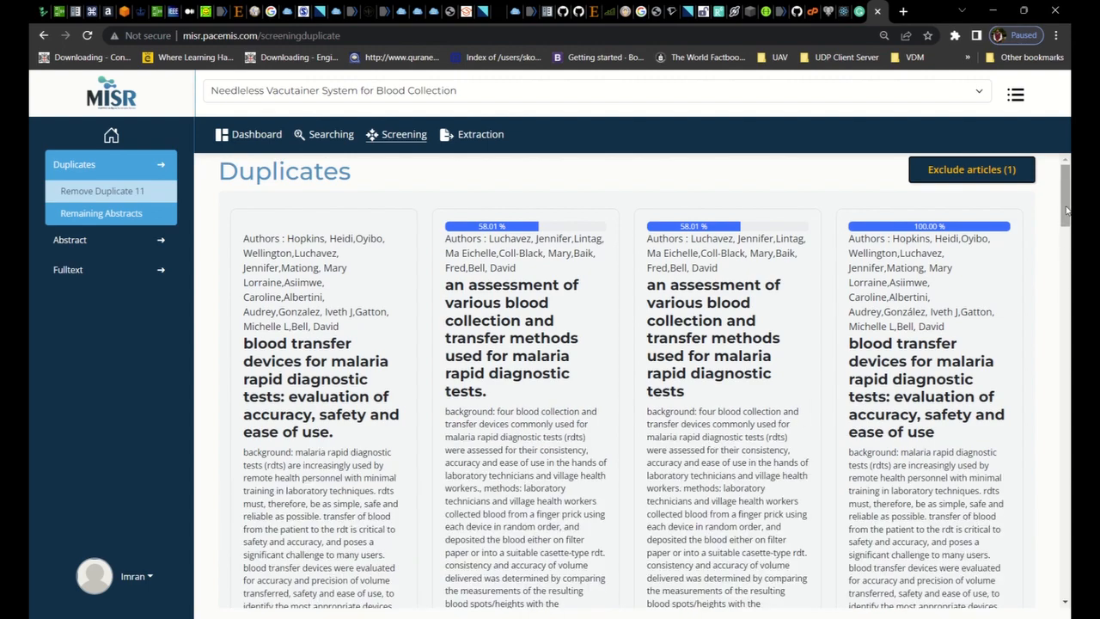
In the first duplicate group, mark the 100% match and the second 58.01% match for exclusion
mouse_move(1067, 209)
left_mouse_down()
mouse_move(1067, 318)
mouse_move(1062, 199)
left_mouse_up()
left_click(979, 306)
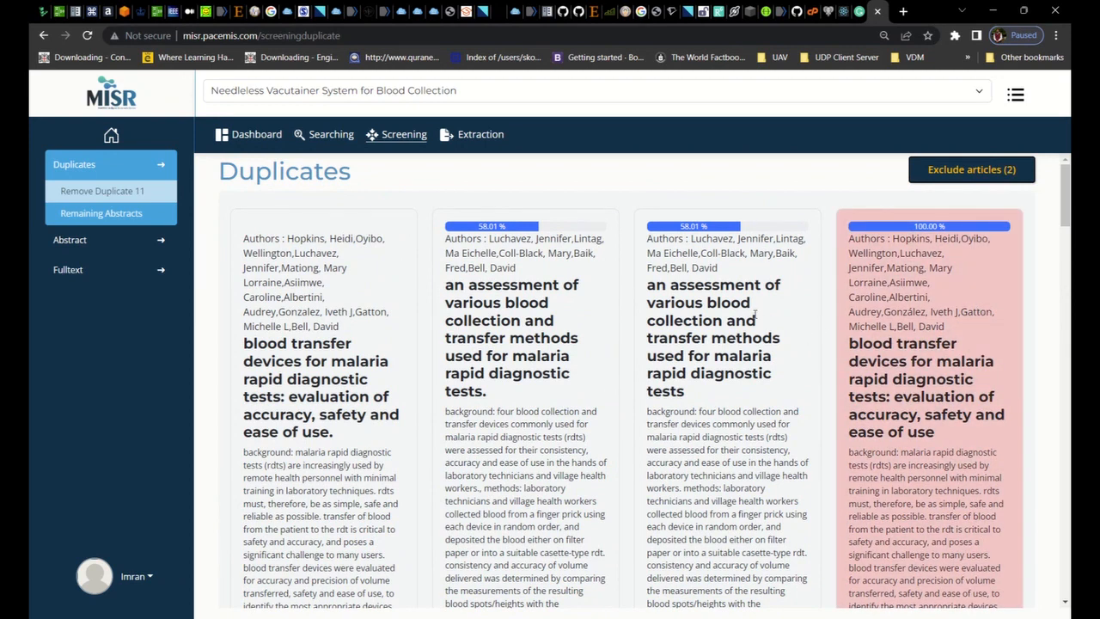
left_click(755, 314)
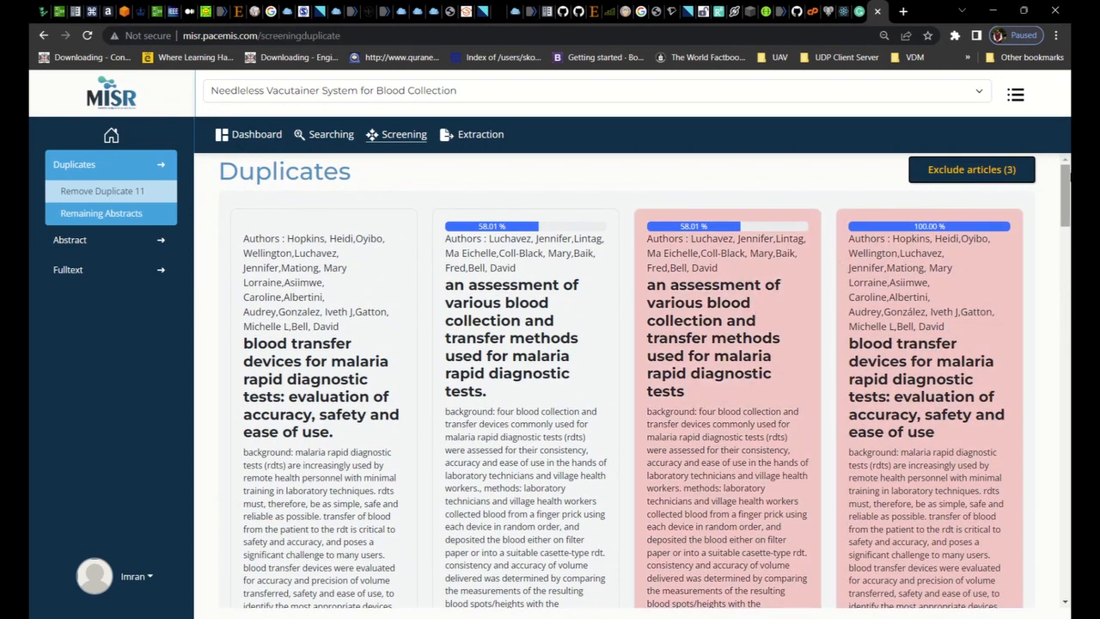
Mark the 100% matches of the needle stick injury incidence, device-specific risk and exposure control plan articles for exclusion
left_click_drag(1065, 193, 1064, 330)
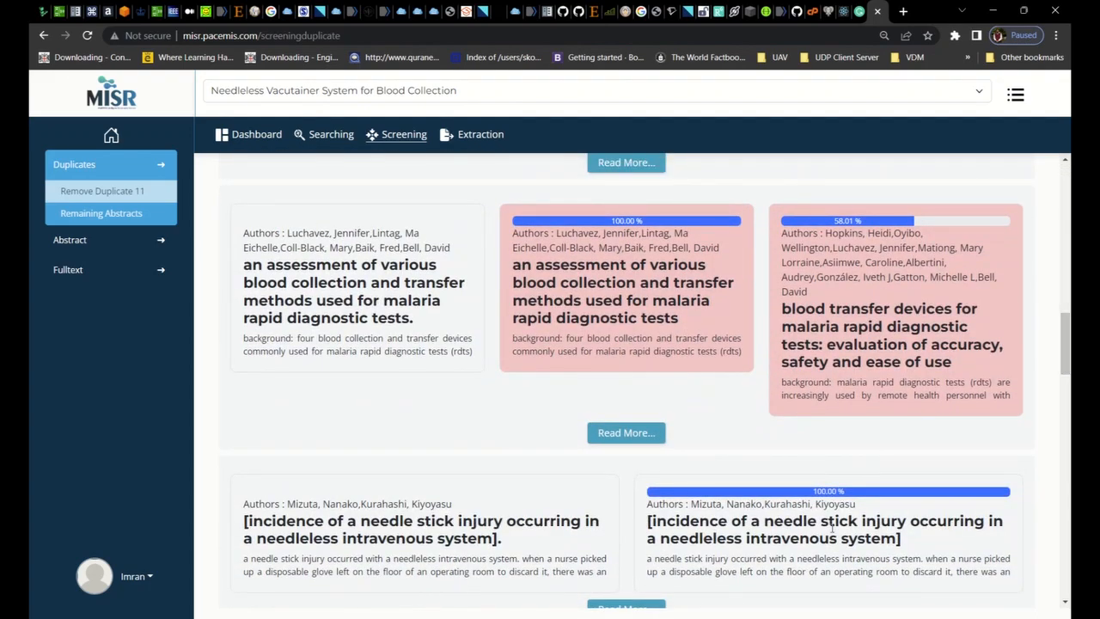
left_click(832, 527)
left_click_drag(1066, 348, 1071, 391)
left_click(859, 456)
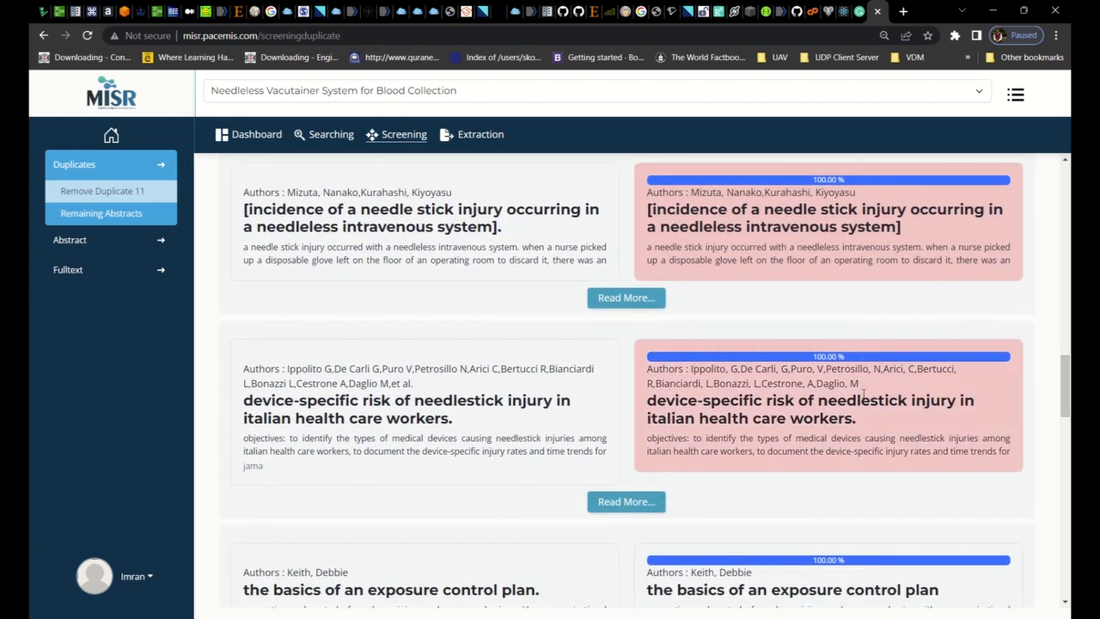
left_click(845, 584)
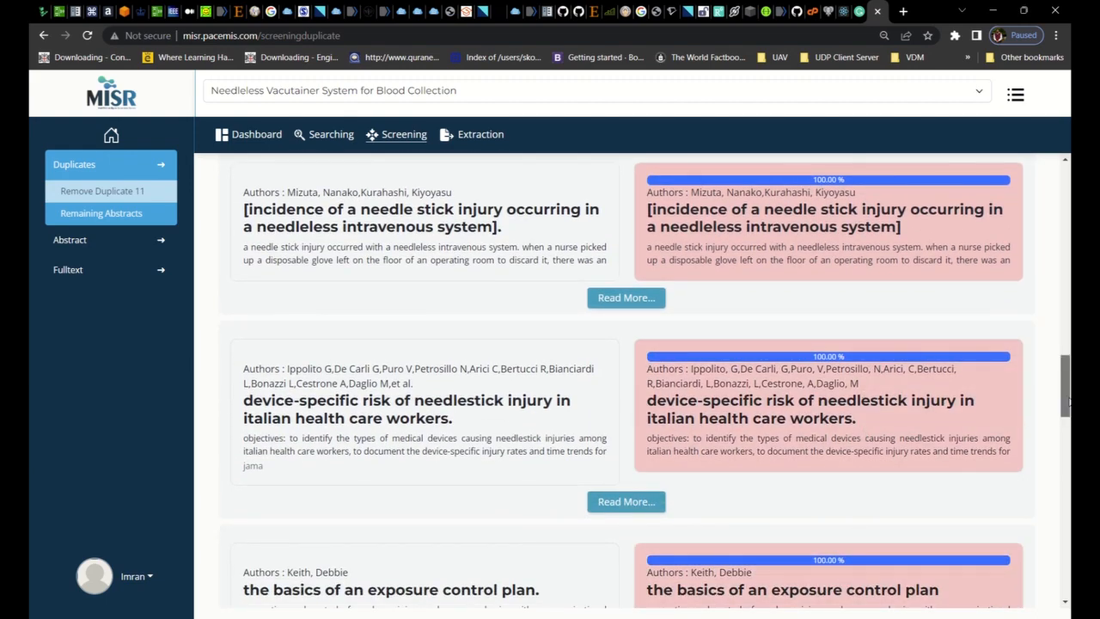
Mark the 100% matches of the heparin locks, protective devices and remaining needle stick injury incidence articles for exclusion
left_click_drag(1066, 404, 1069, 471)
left_click(877, 289)
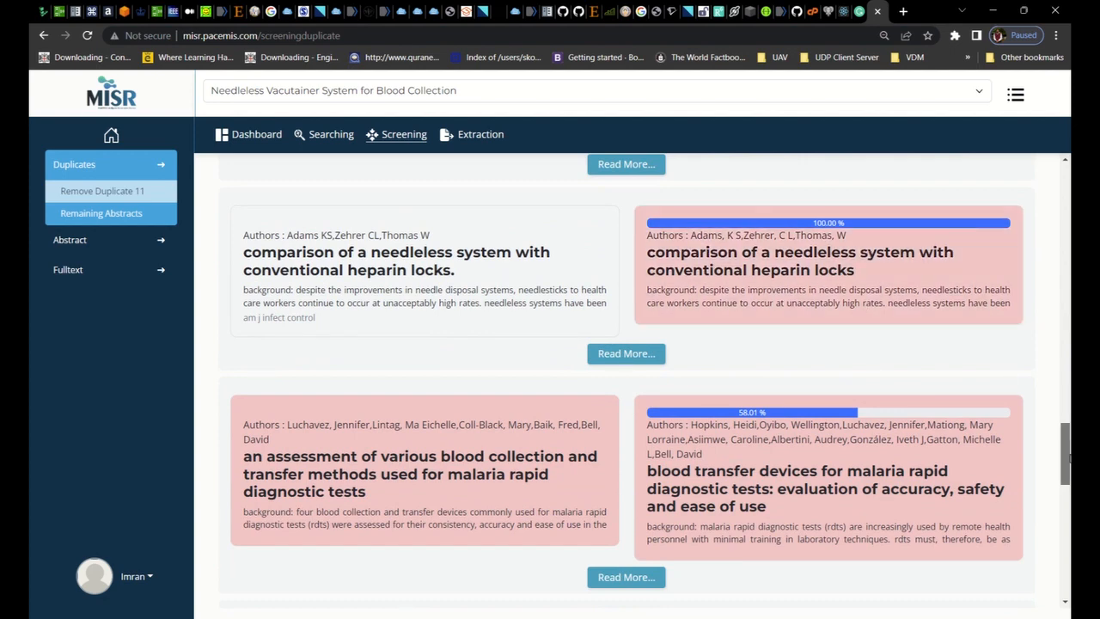
left_click_drag(1067, 456, 1066, 510)
left_click(859, 248)
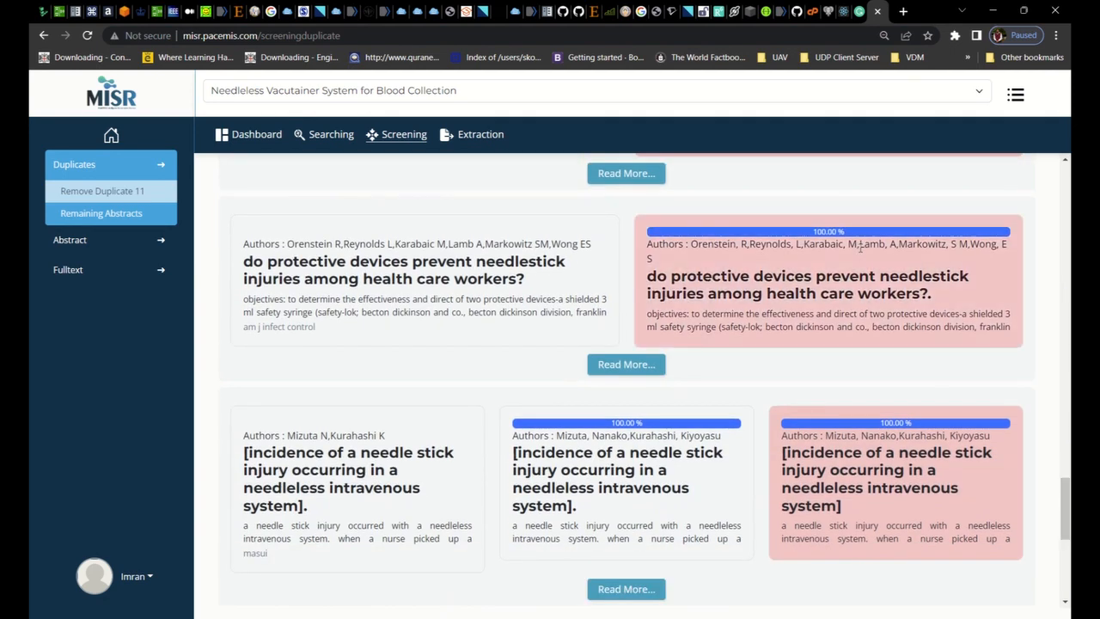
left_click(687, 432)
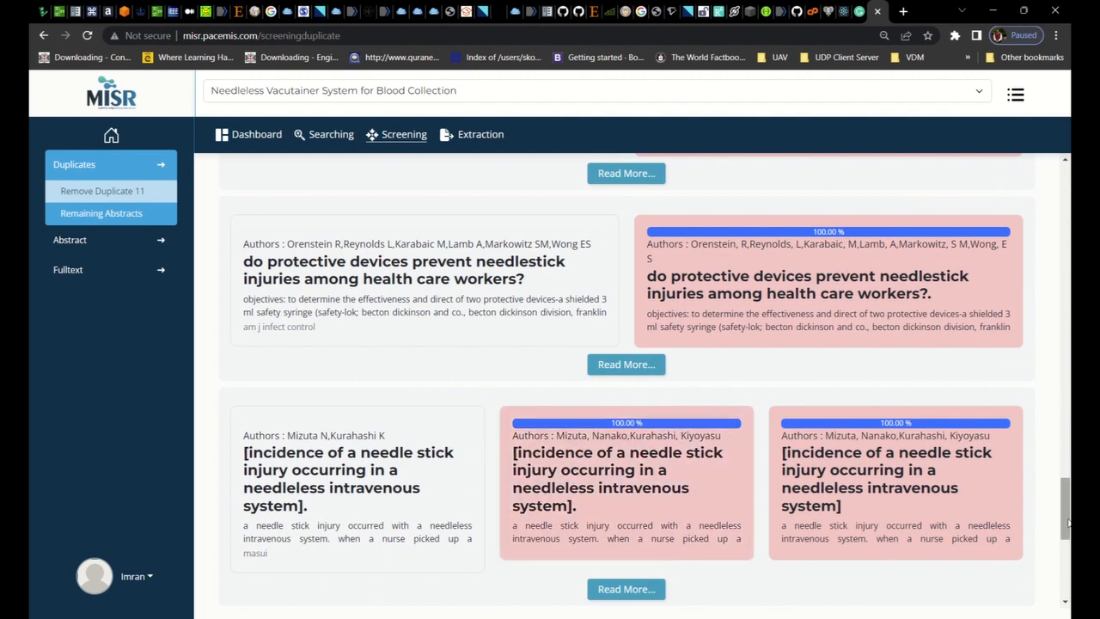
Exclude all marked duplicate articles and move the remaining abstracts to abstract screening
left_click_drag(1068, 522, 1059, 108)
left_click(855, 372)
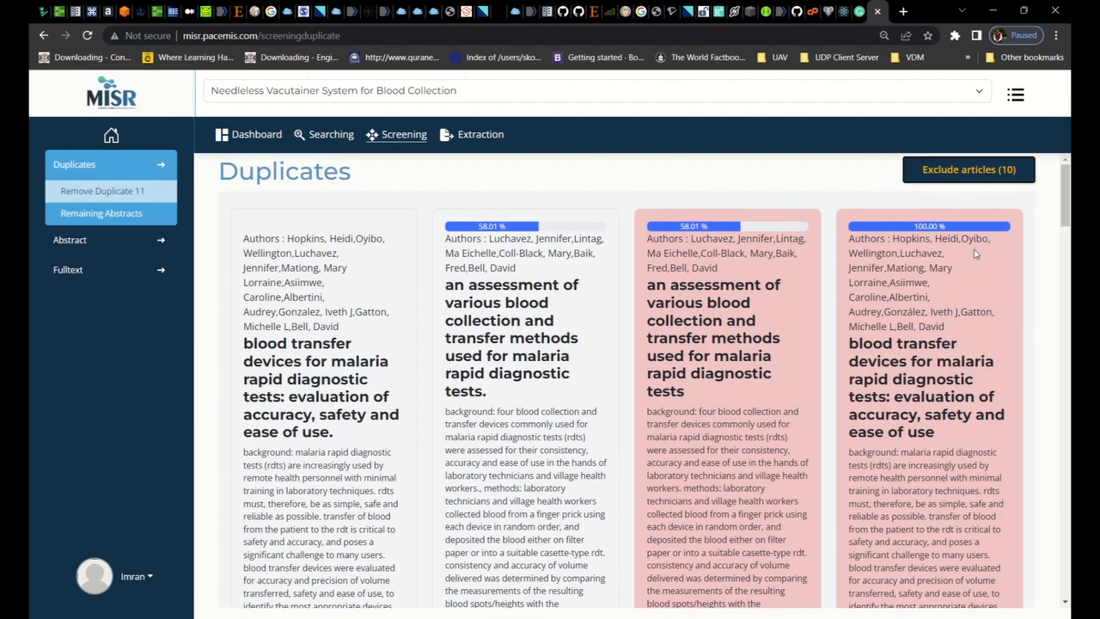
left_click(1009, 173)
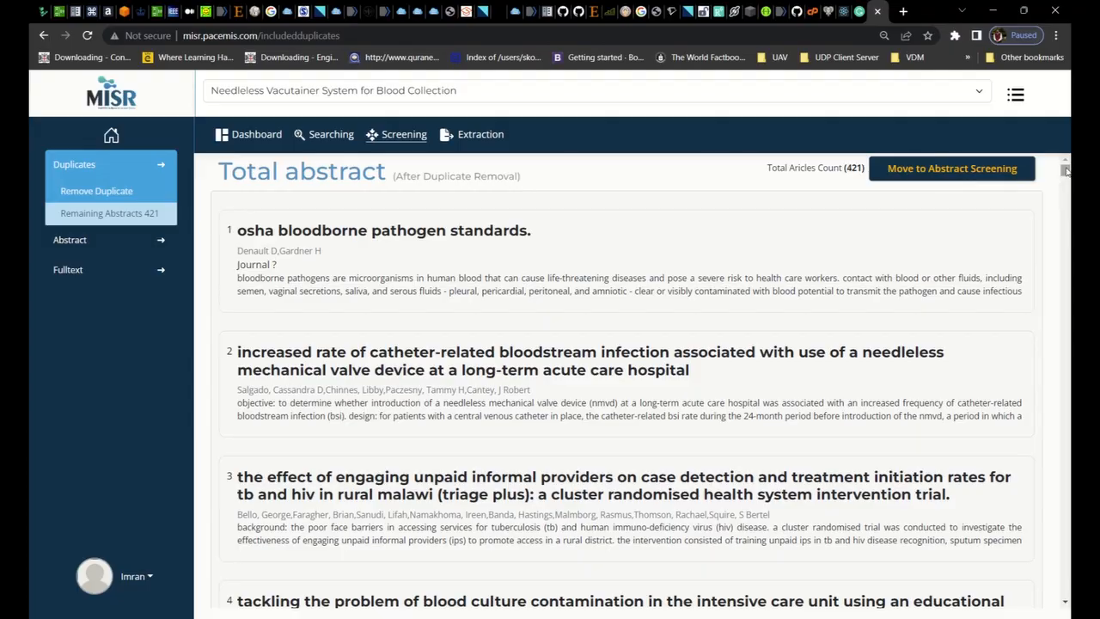
left_click_drag(1064, 171, 1054, 137)
left_click(992, 174)
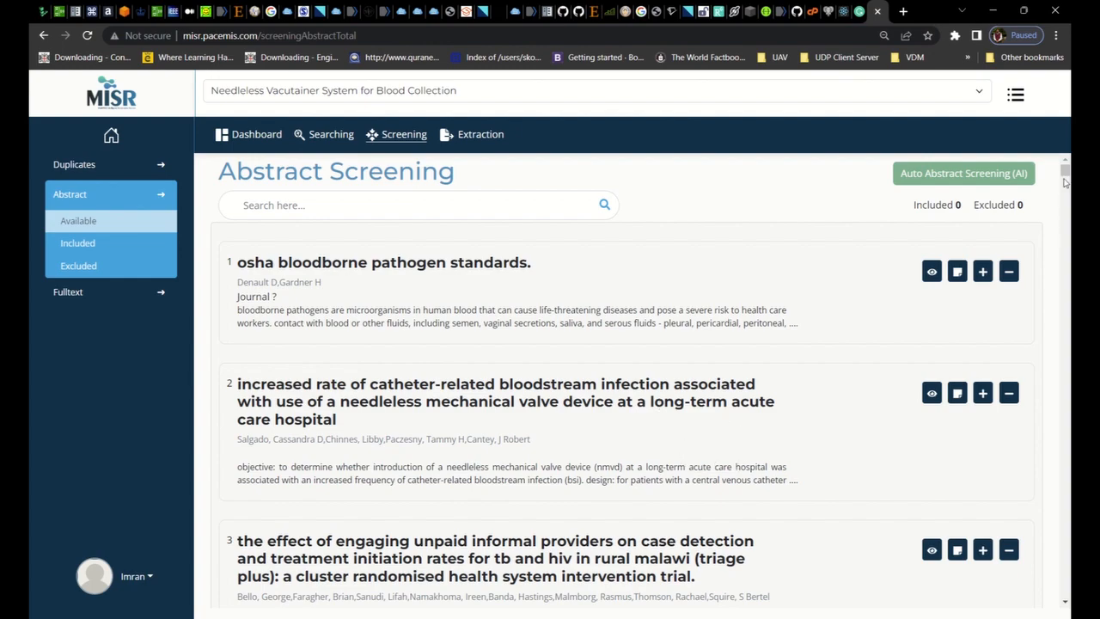
Include article 93 comparing hemolysis rates of intravenous catheters and venipuncture tubes, and exclude article 92 on mycobacterium leprae
left_click_drag(1067, 172, 1067, 261)
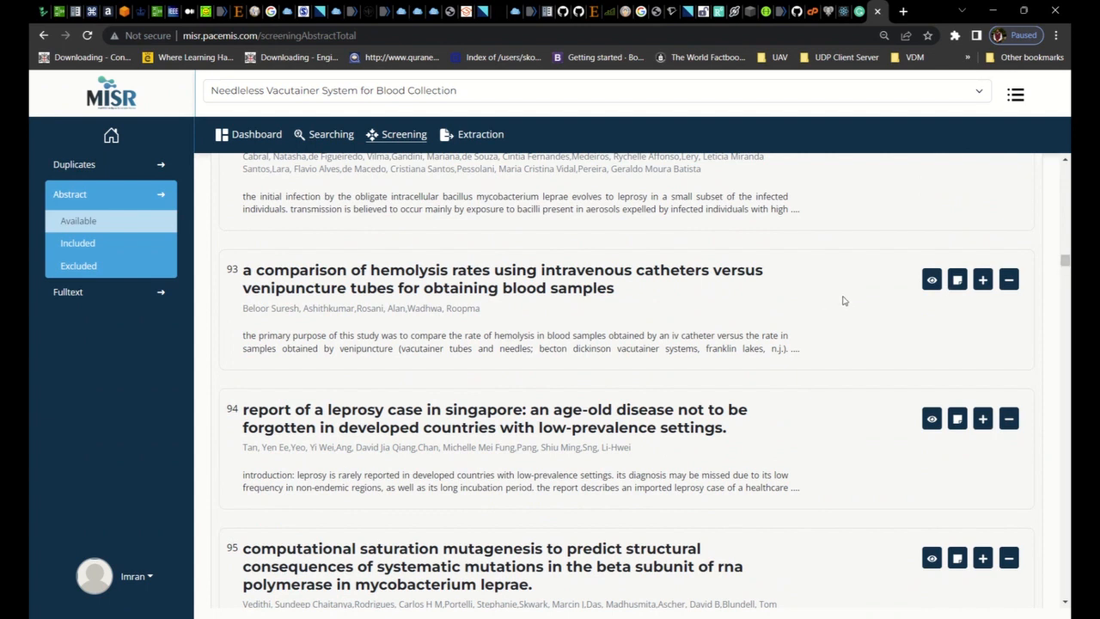
left_click(983, 280)
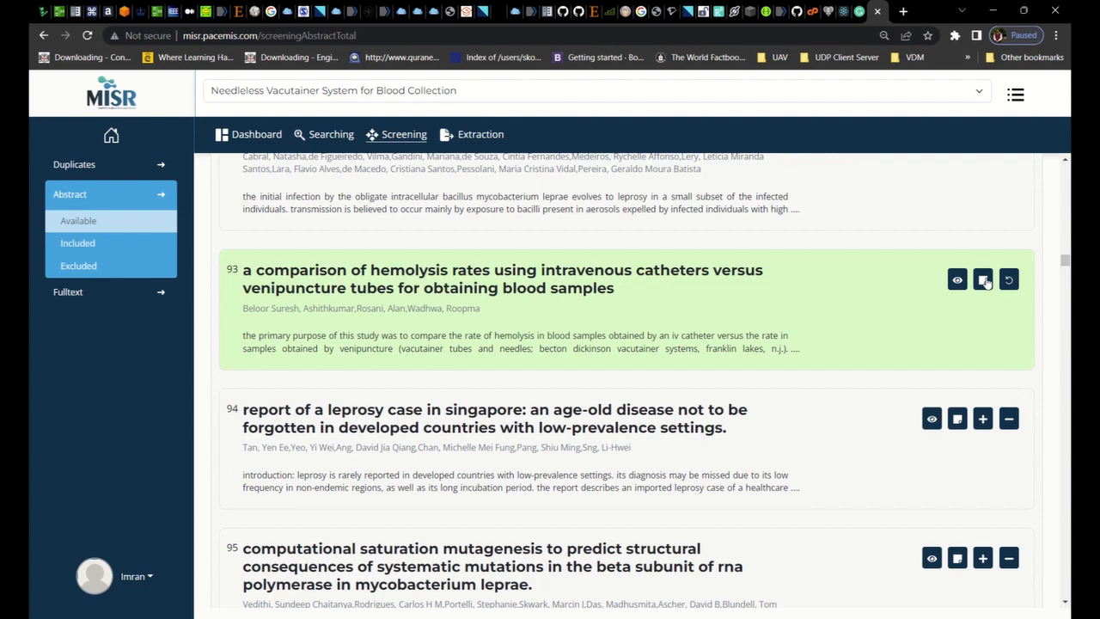
left_click(1064, 161)
scroll(1063, 161, "up", 3)
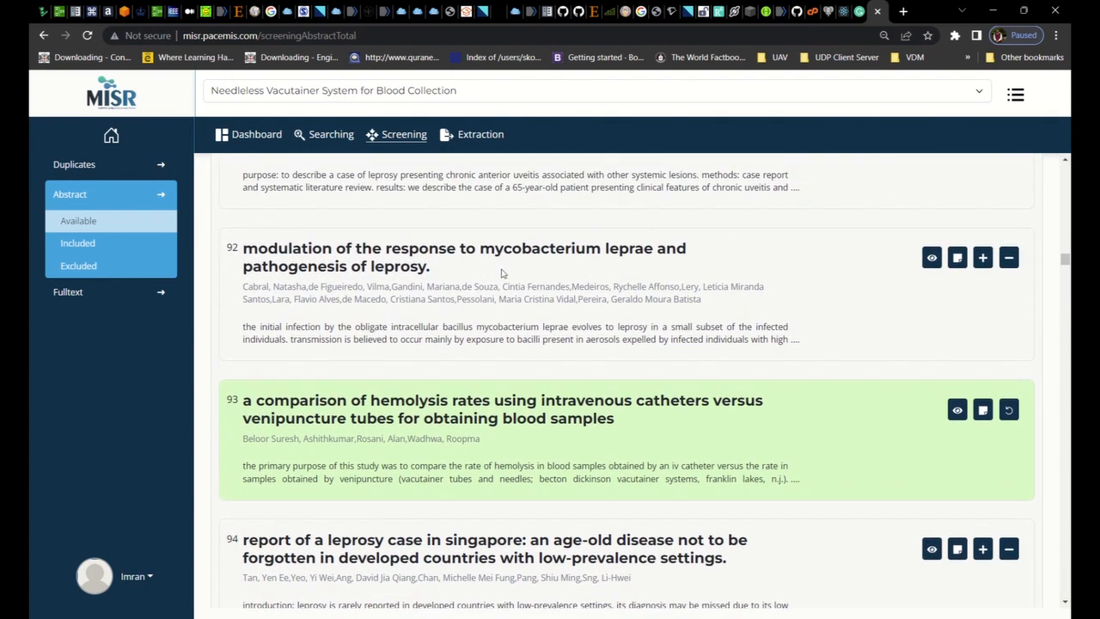
left_click(1009, 258)
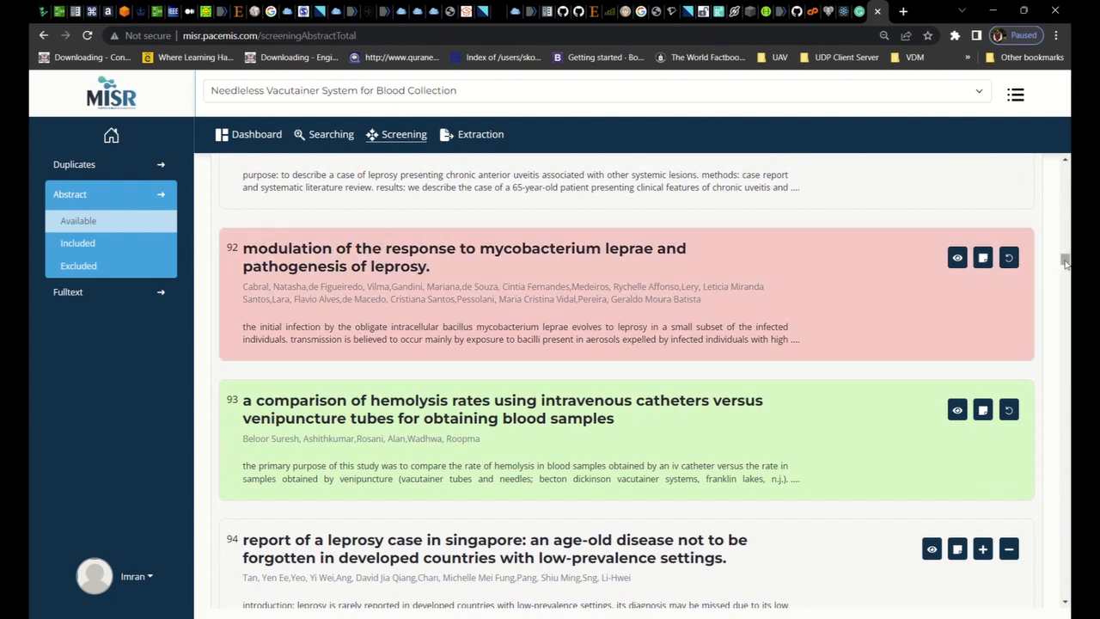
Start Auto Abstract Screening (AI) and include the suggested article on blood drawing techniques and equipment after reviewing its abstract
left_click_drag(1064, 263, 1068, 156)
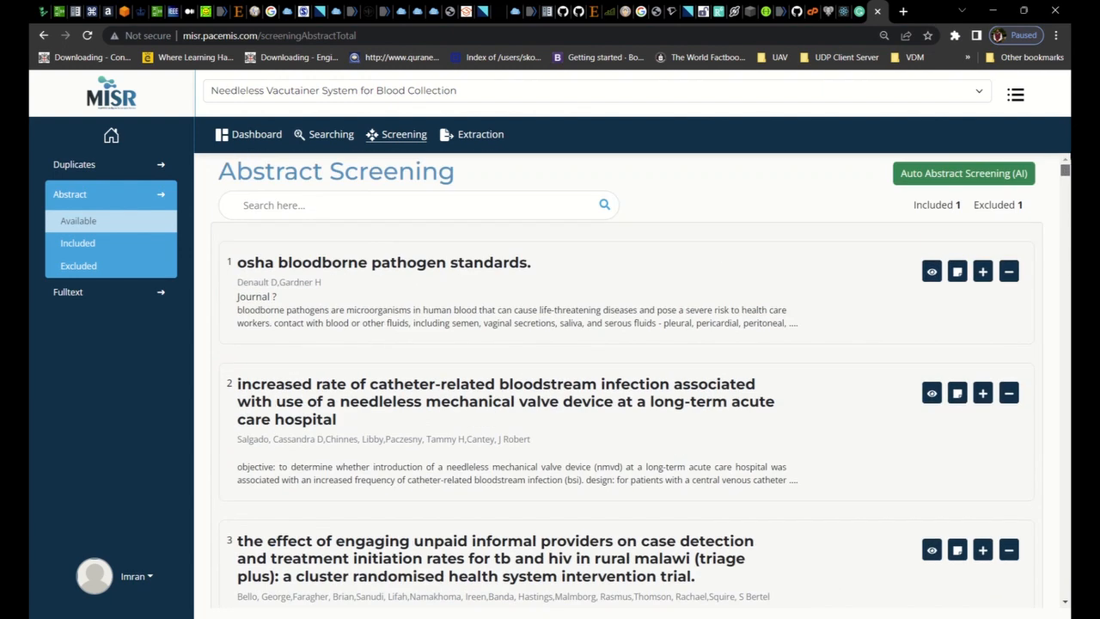
left_click(990, 174)
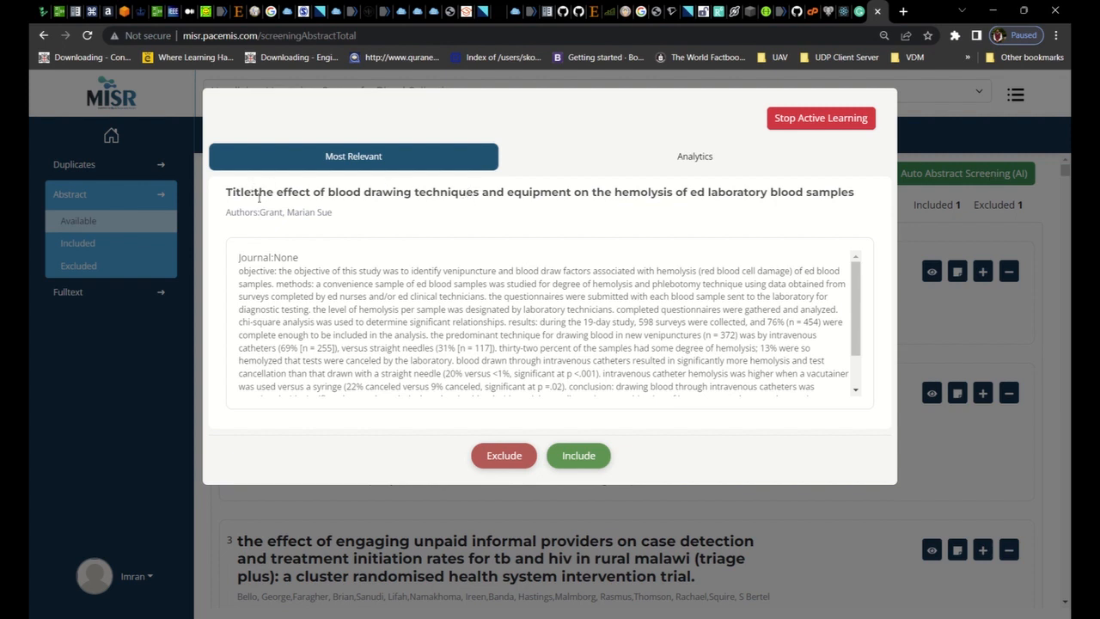
left_click_drag(255, 192, 678, 193)
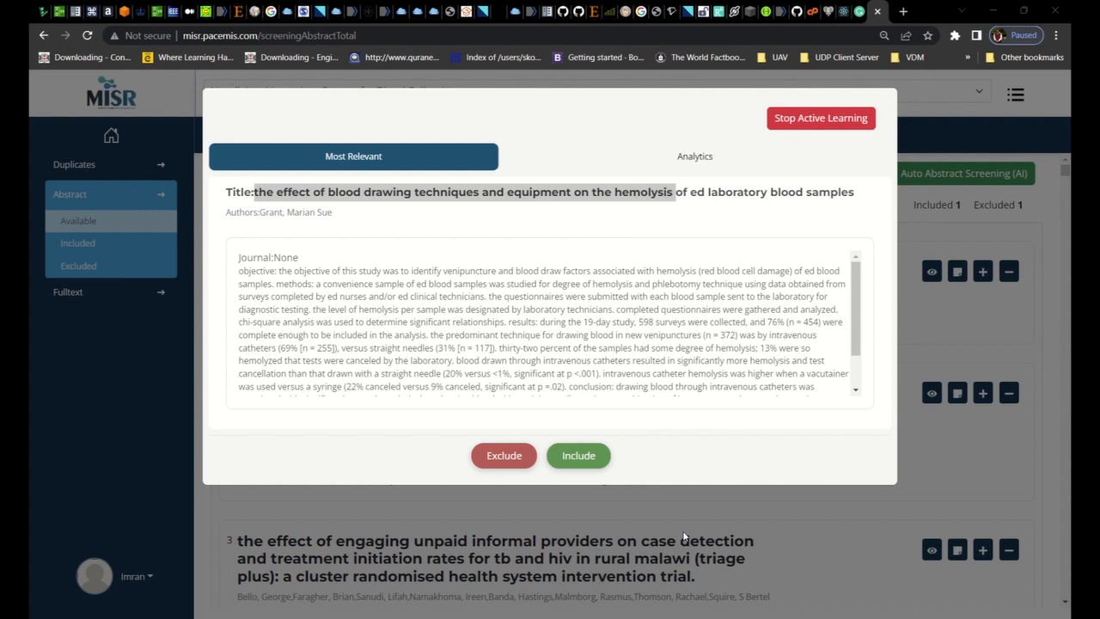
left_click(449, 581)
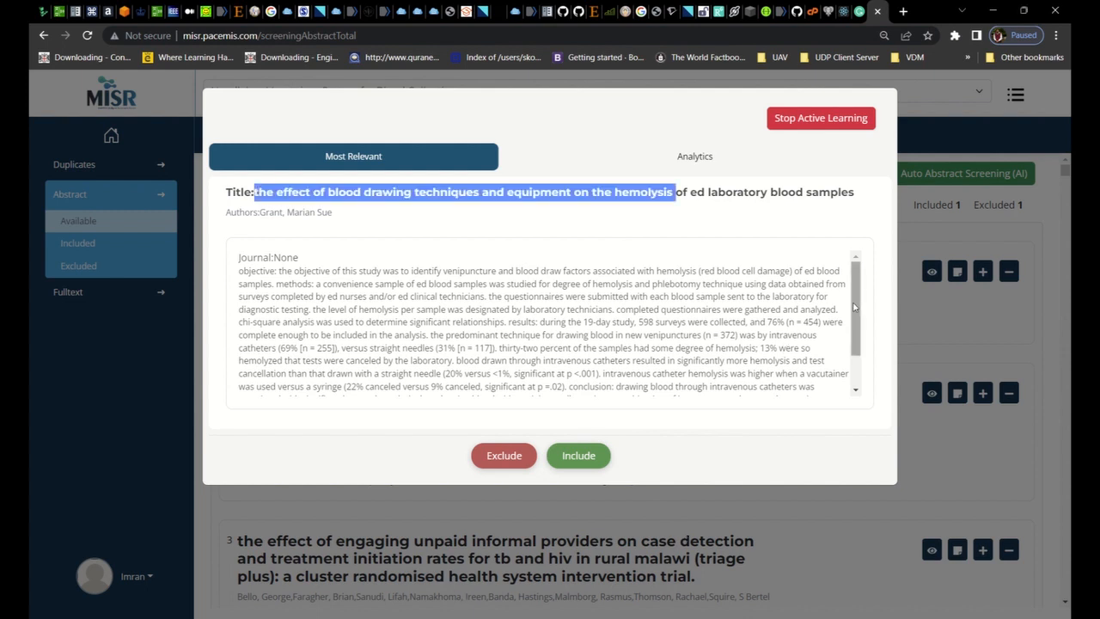
scroll(834, 296, "down", 2)
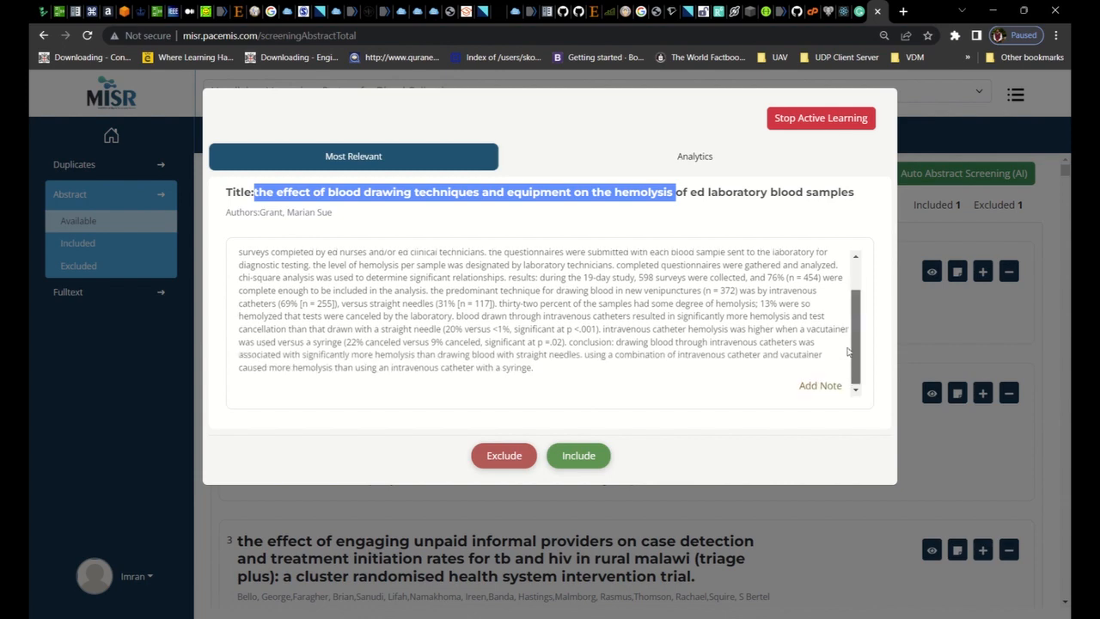
left_click(581, 462)
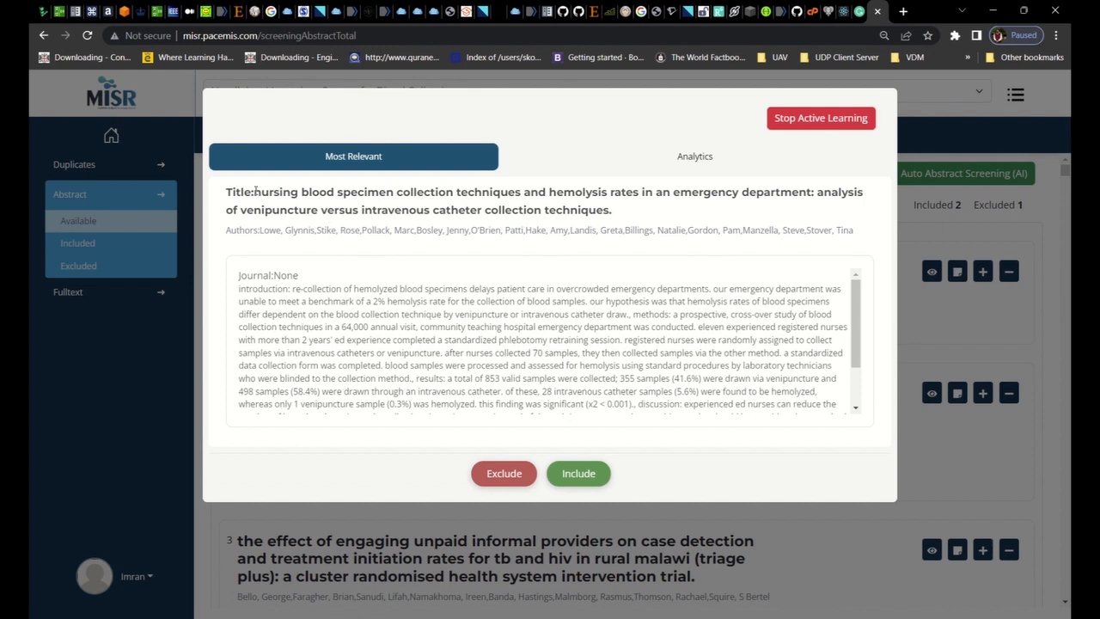
Review and include the suggested article on nursing blood specimen collection techniques and hemolysis rates in an emergency department
left_click_drag(255, 191, 522, 191)
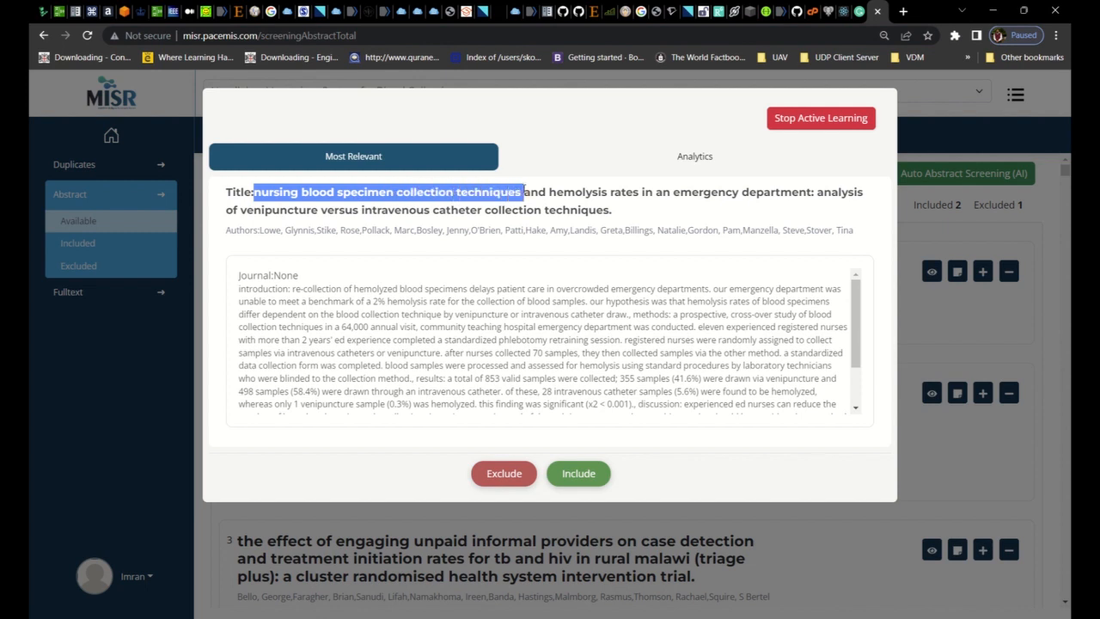
key("alt+Tab")
scroll(855, 330, "down", 2)
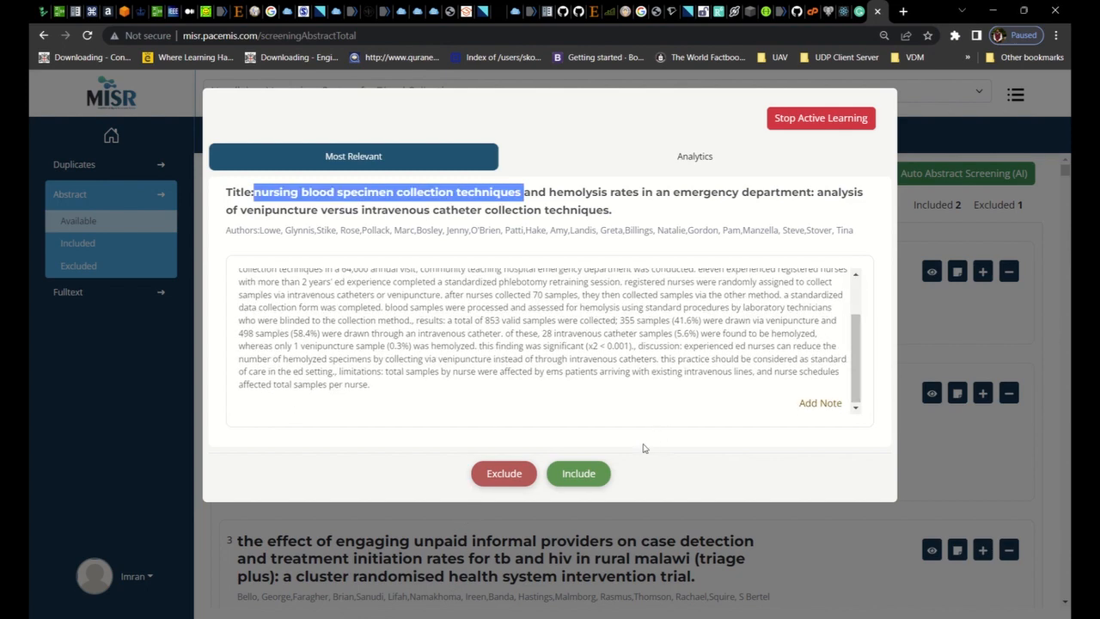
left_click(586, 478)
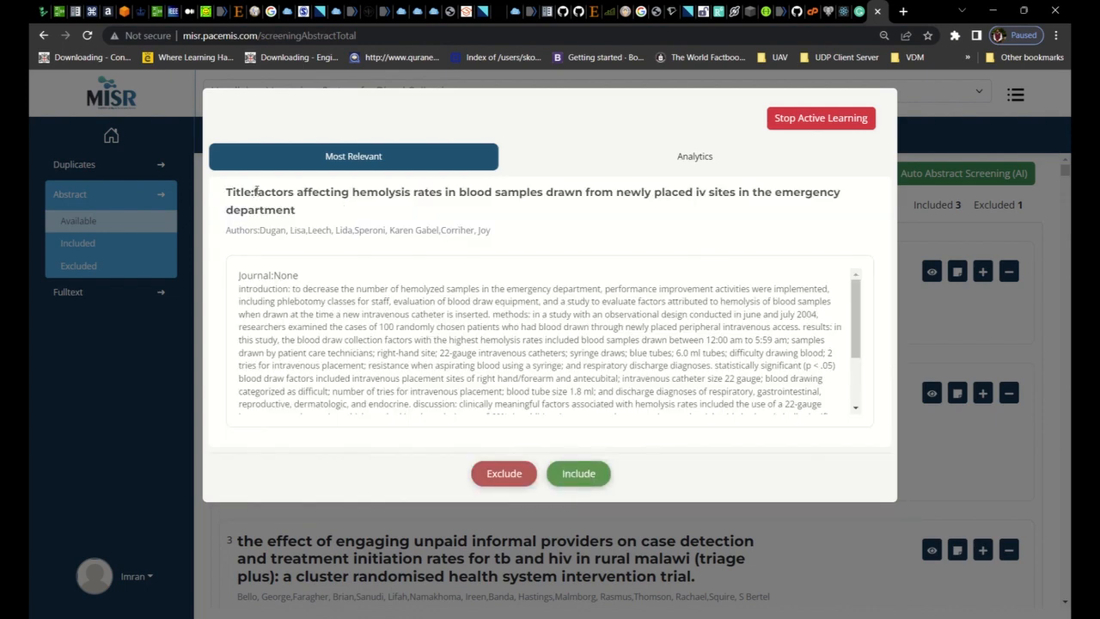
Exclude the suggested articles on factors affecting hemolysis rates at newly placed IV sites and on confidence level in venipuncture
left_click_drag(255, 190, 584, 190)
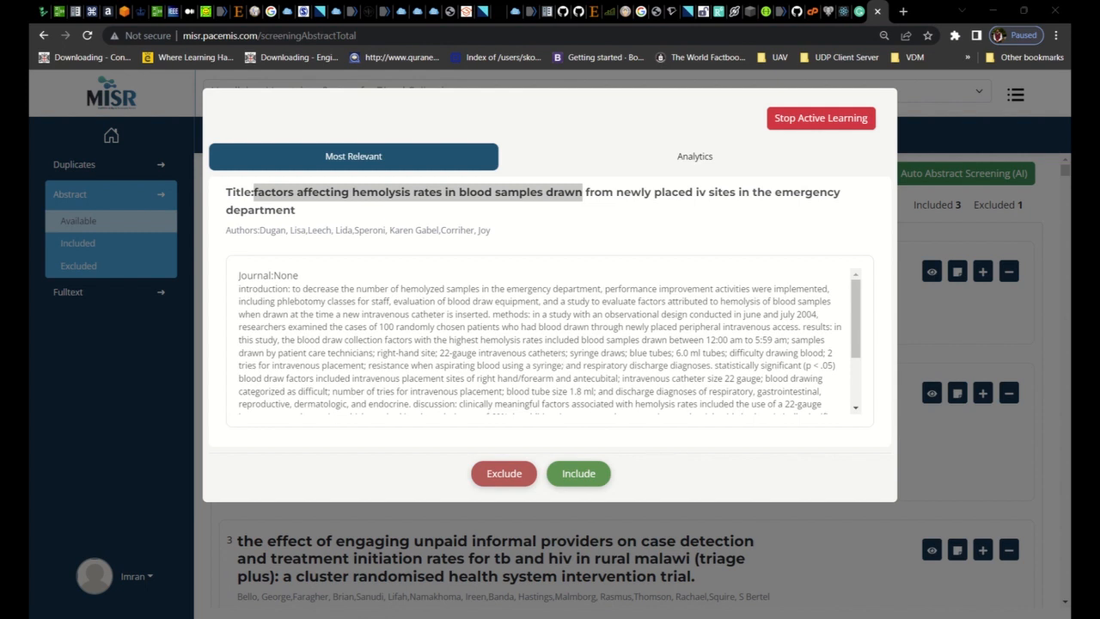
left_click(505, 478)
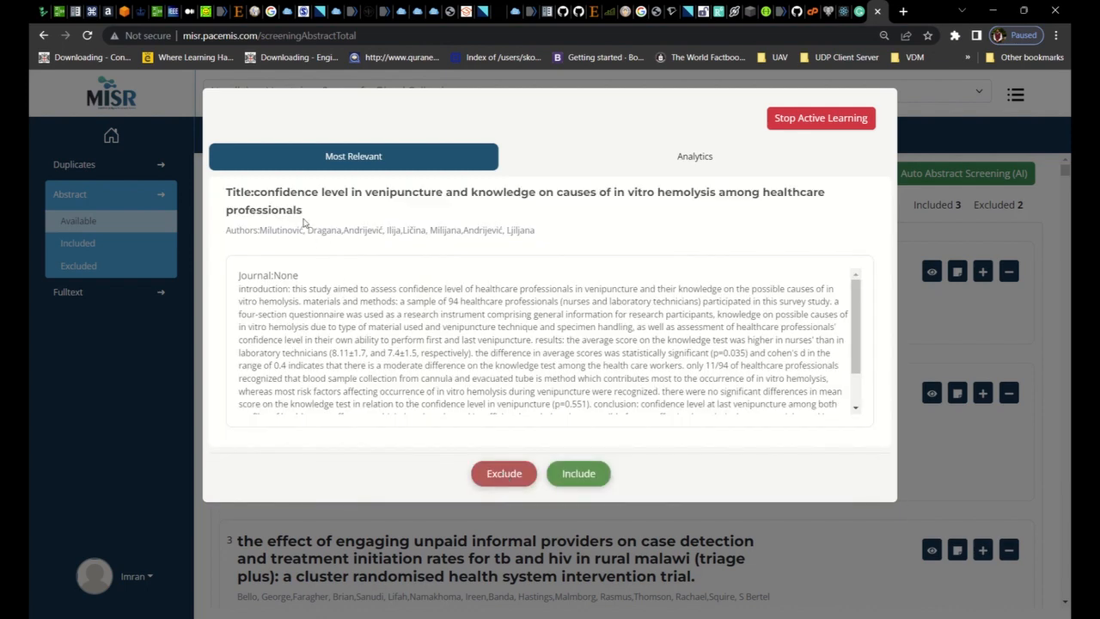
left_click_drag(253, 193, 598, 190)
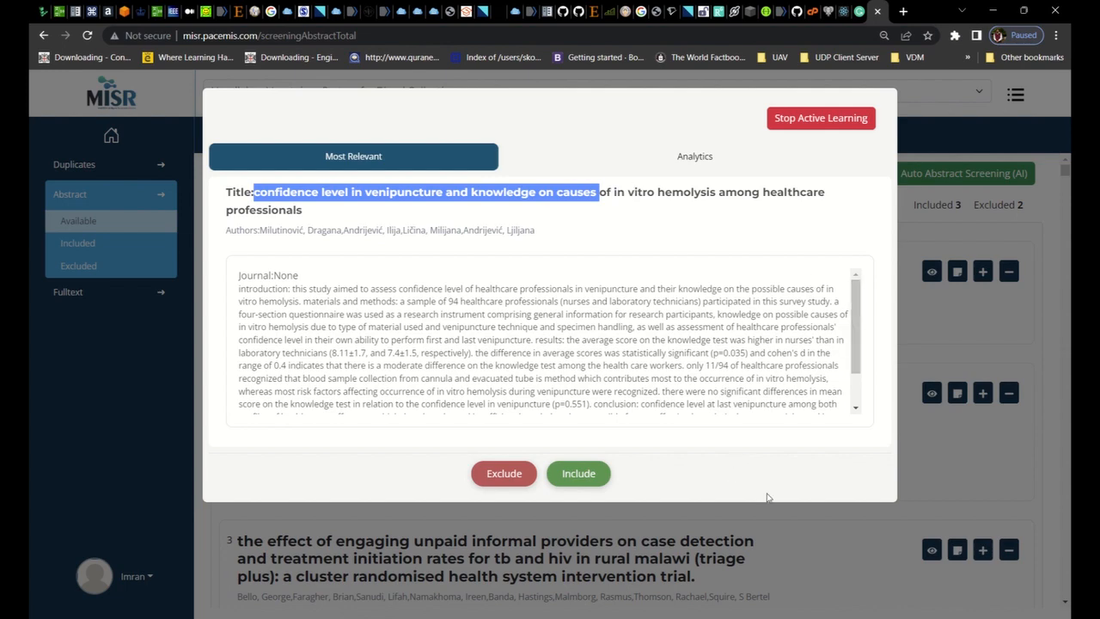
scroll(851, 350, "down", 2)
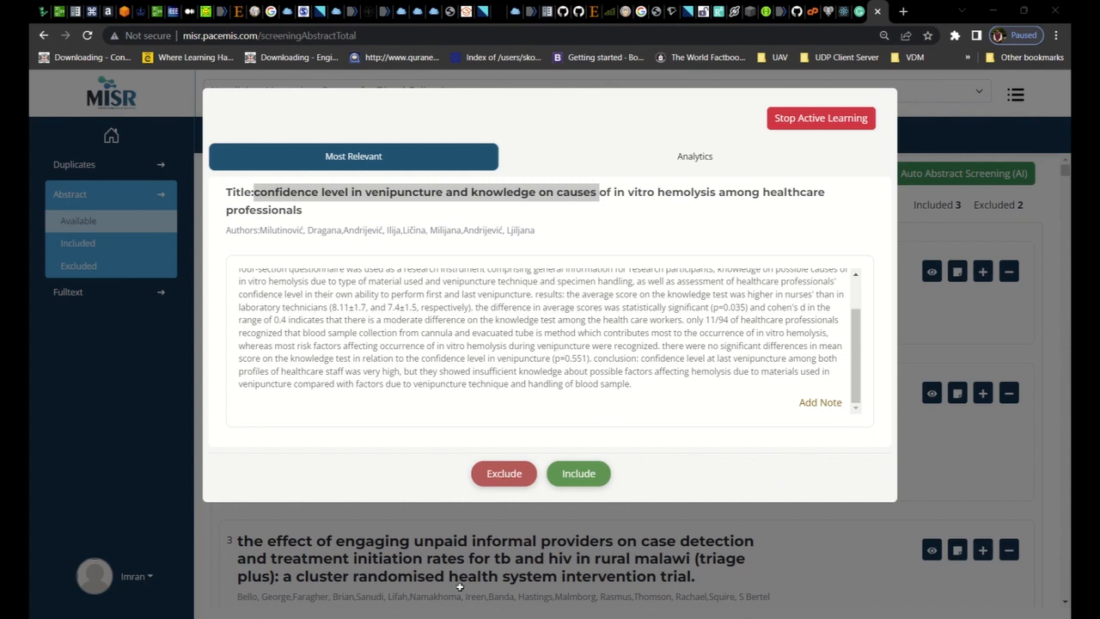
left_click(512, 480)
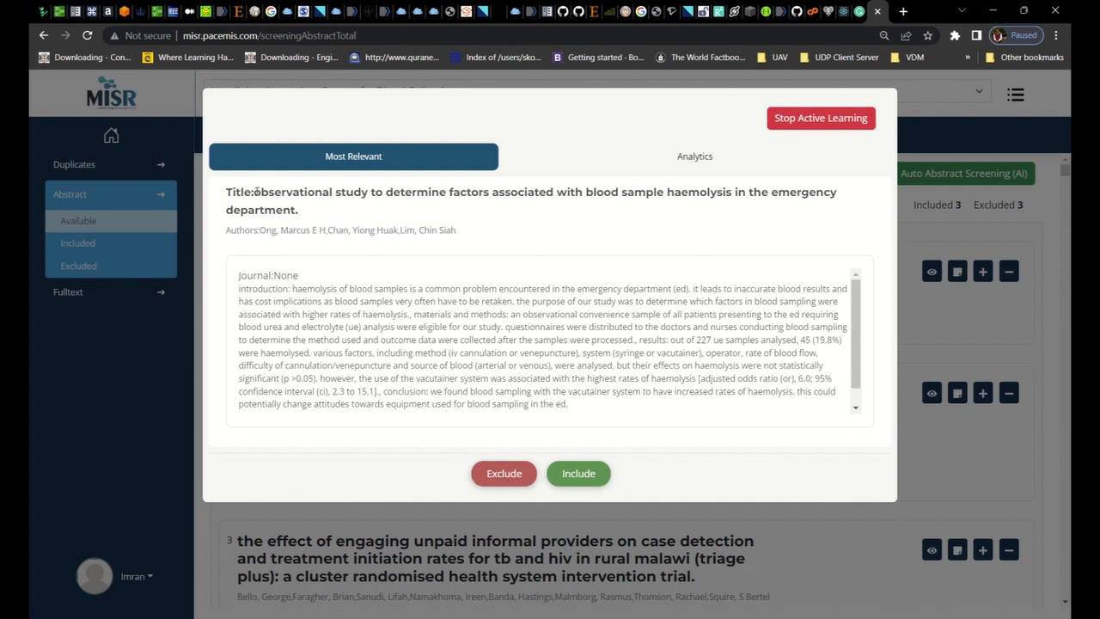
Review and include the suggested observational study on factors associated with blood sample haemolysis in the emergency department
left_click_drag(254, 192, 555, 194)
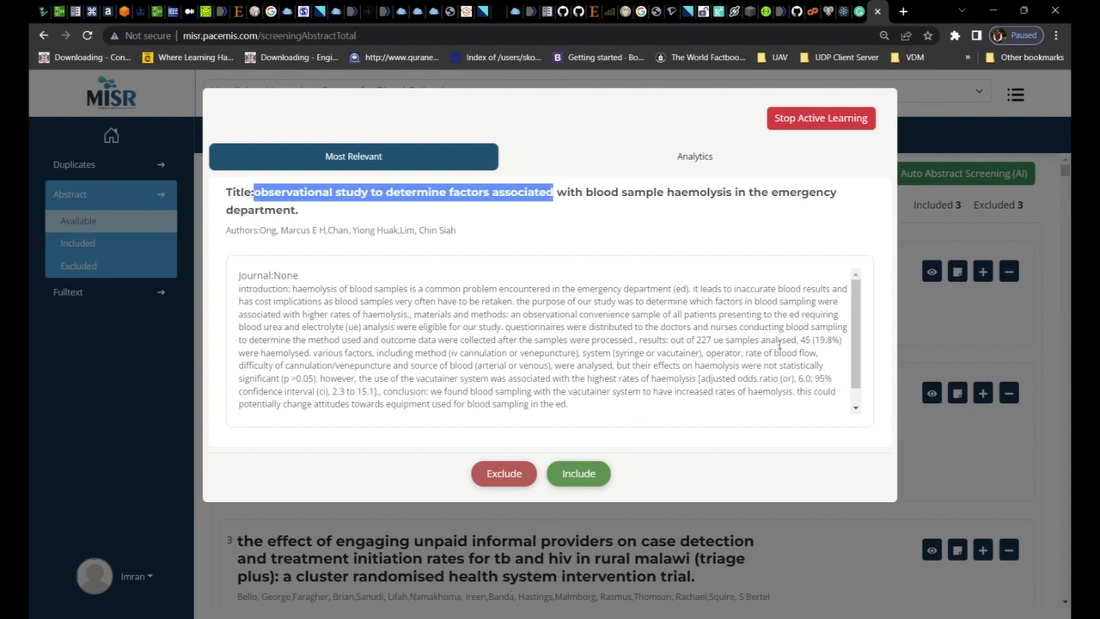
scroll(849, 335, "down", 2)
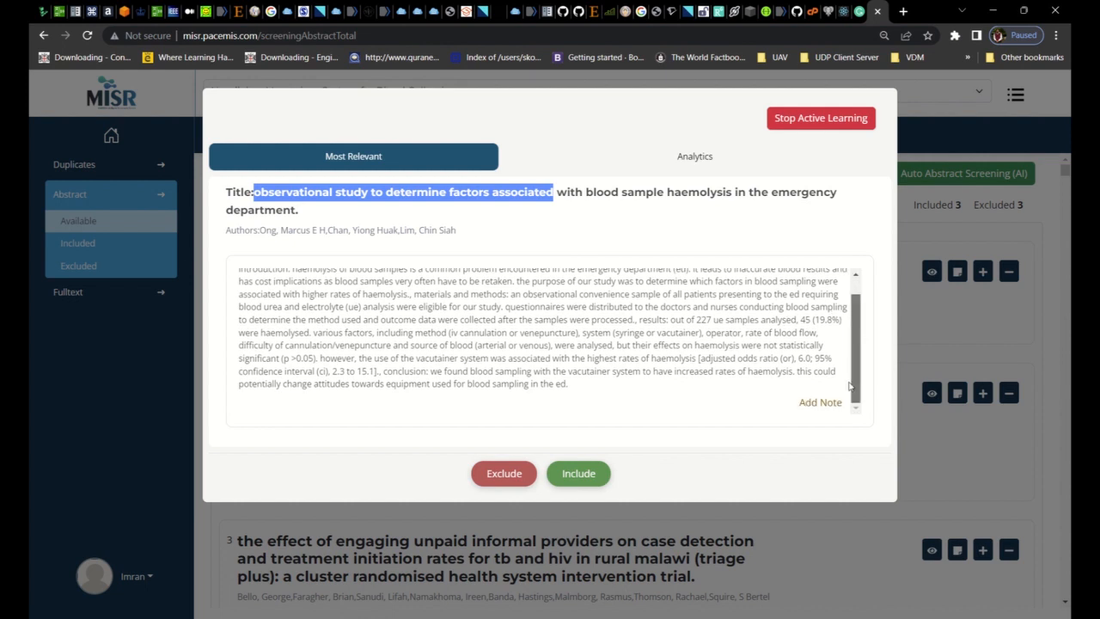
left_click(577, 474)
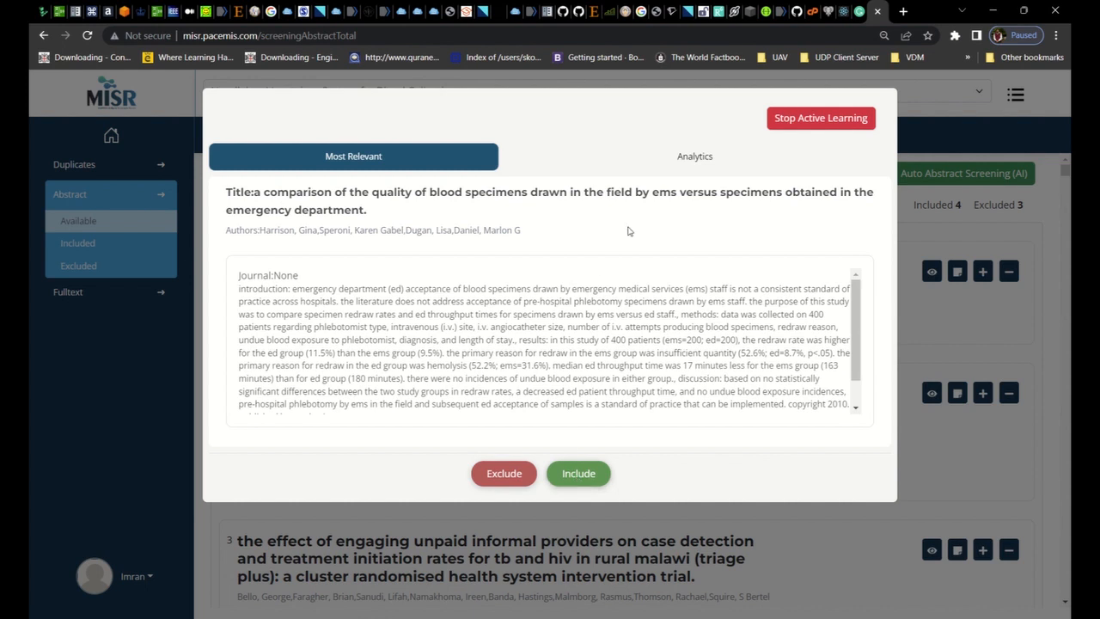
Review the record totals and relevance charts in the active learning analytics and stop active learning
left_click(728, 159)
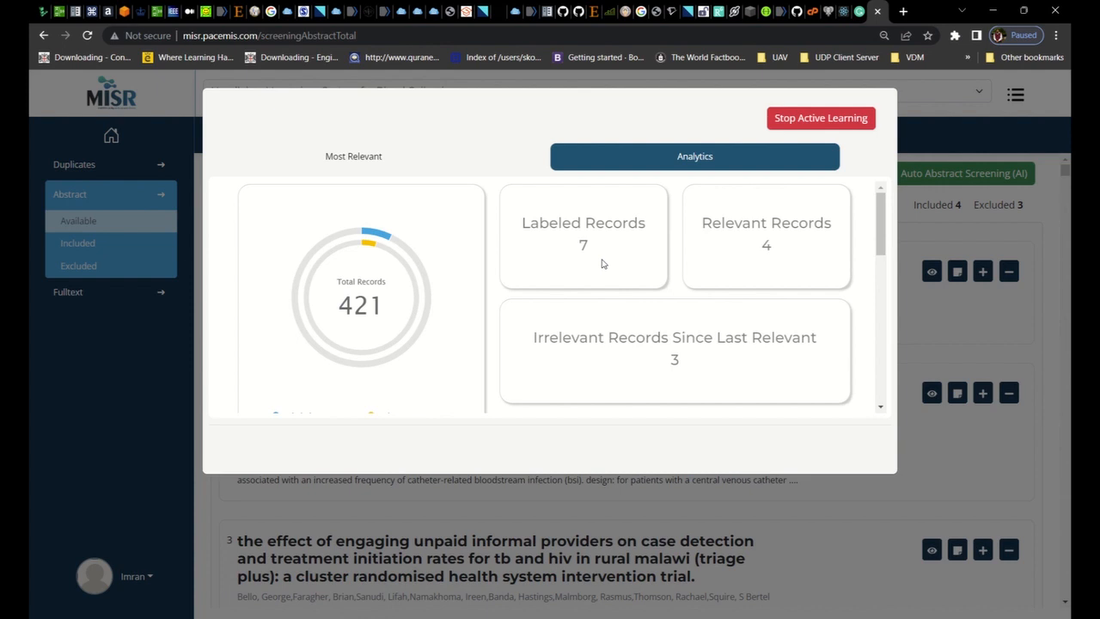
left_click_drag(881, 218, 881, 292)
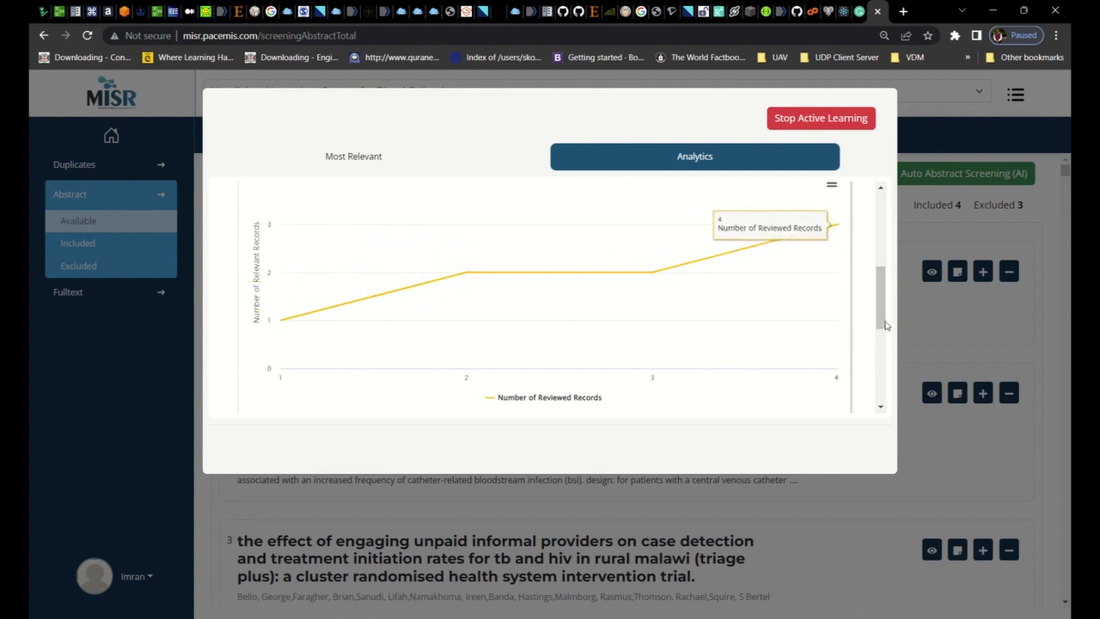
left_click_drag(881, 311, 881, 386)
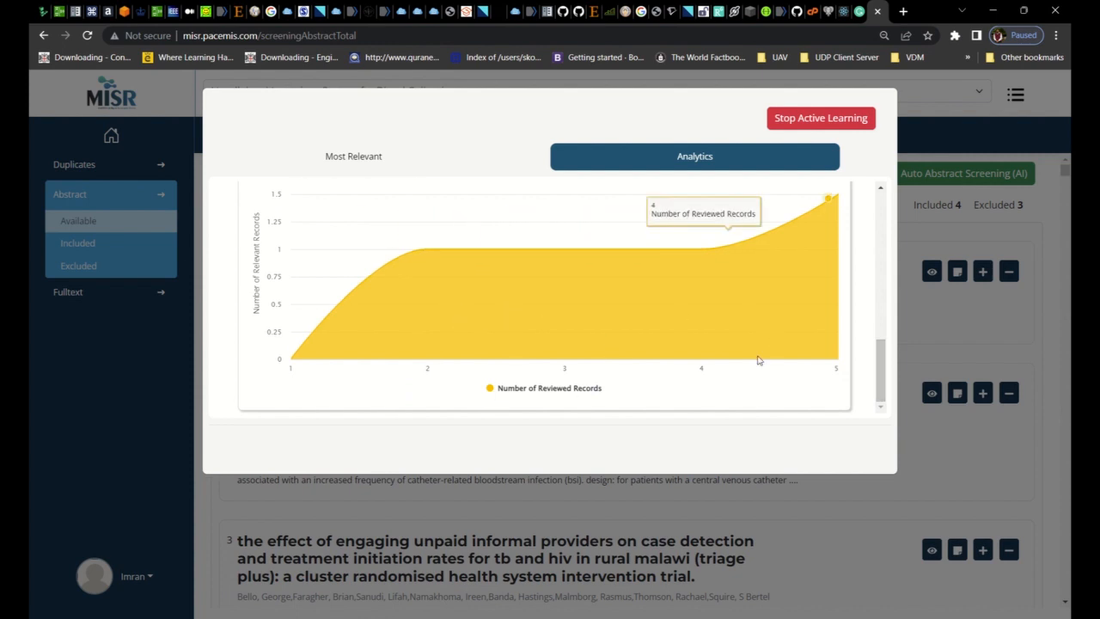
left_click(394, 161)
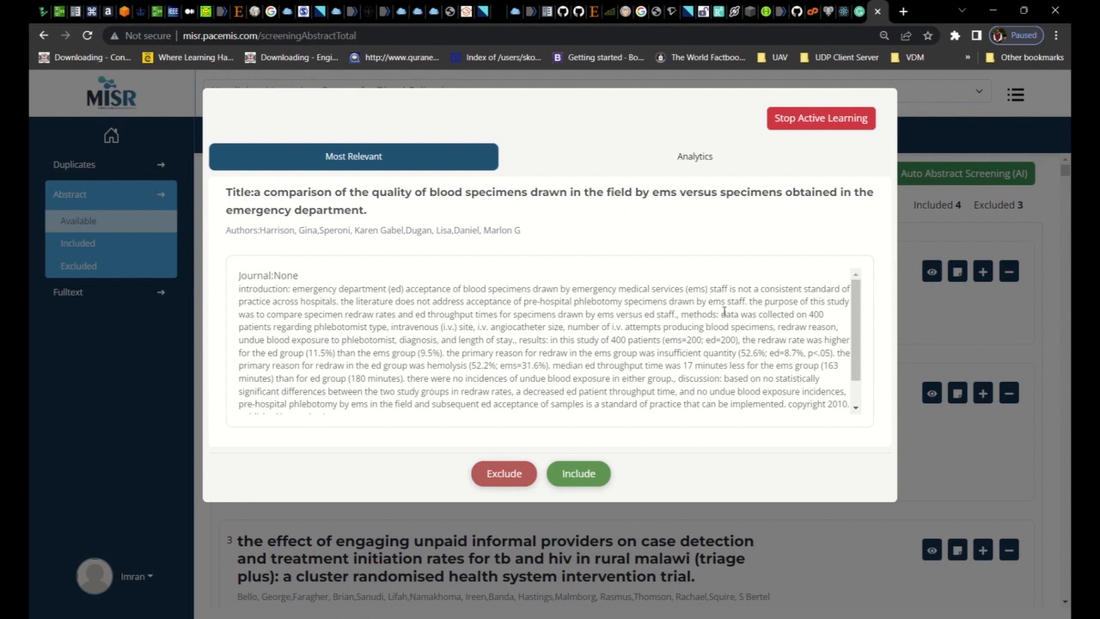
left_click(823, 119)
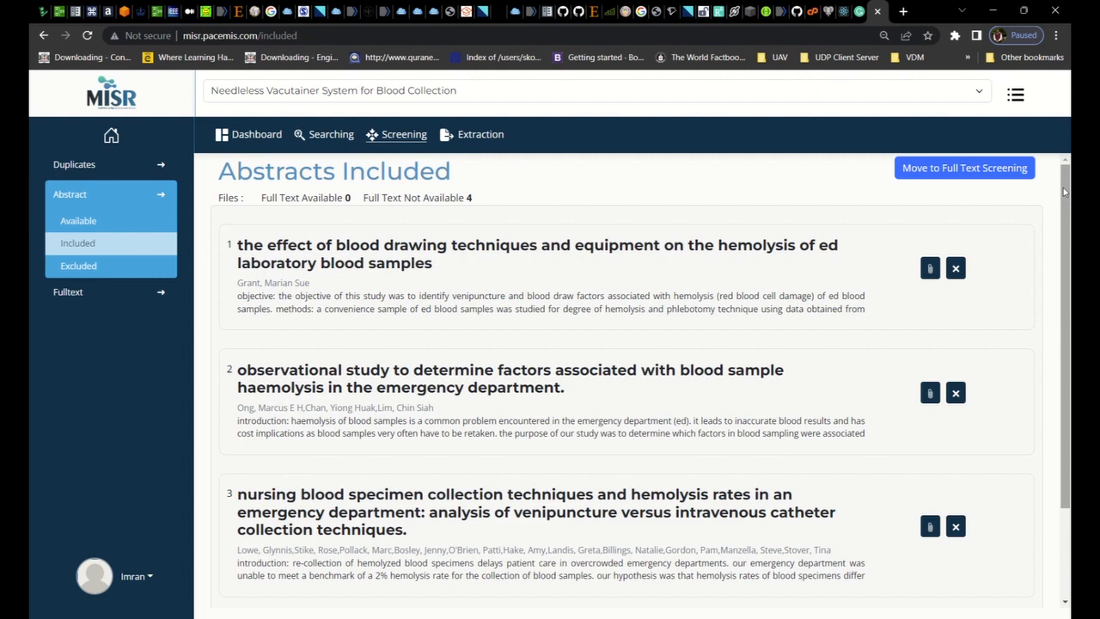
Examine the lists of included and excluded abstracts, ending on the included ones
left_click(1064, 192)
left_click_drag(1066, 220, 1066, 280)
left_click_drag(1065, 388, 1039, 175)
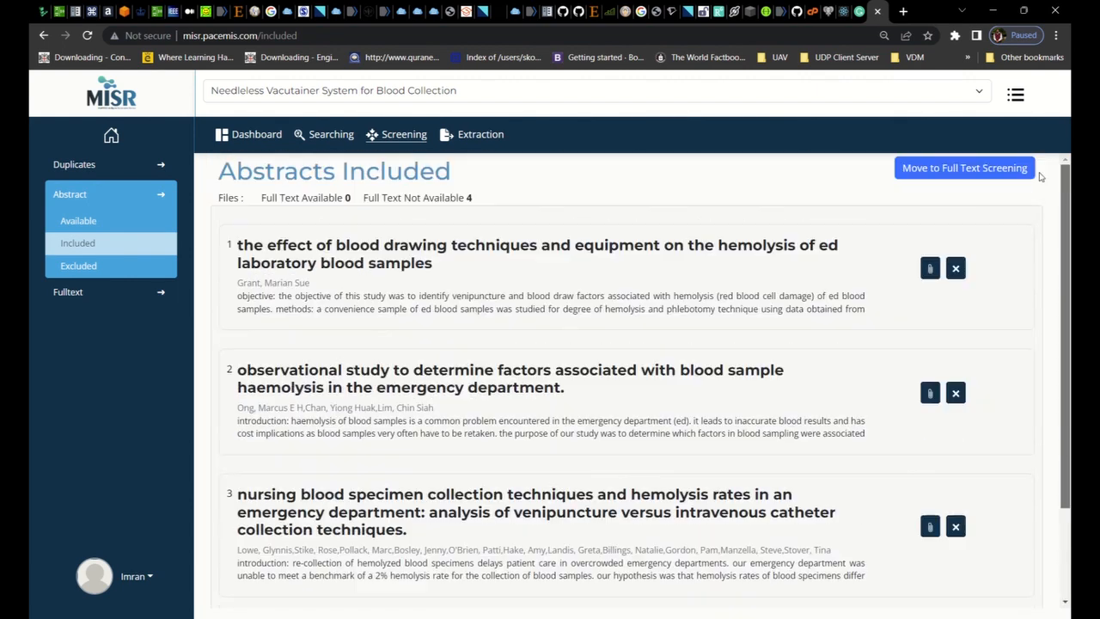
left_click_drag(1064, 232, 1064, 319)
left_click_drag(1070, 421, 1032, 110)
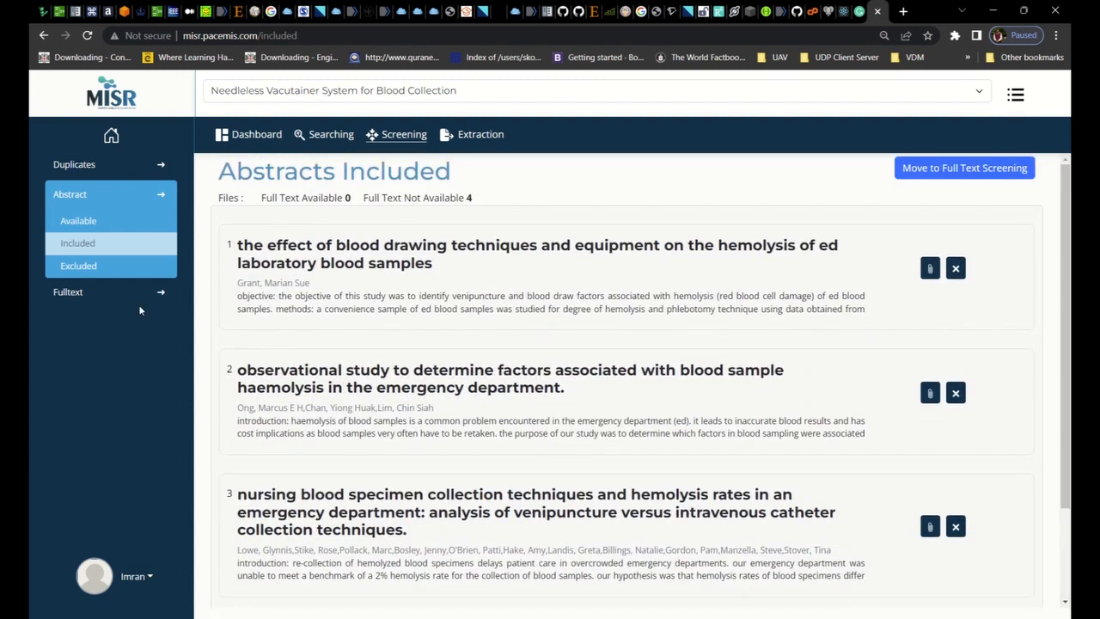
left_click(102, 269)
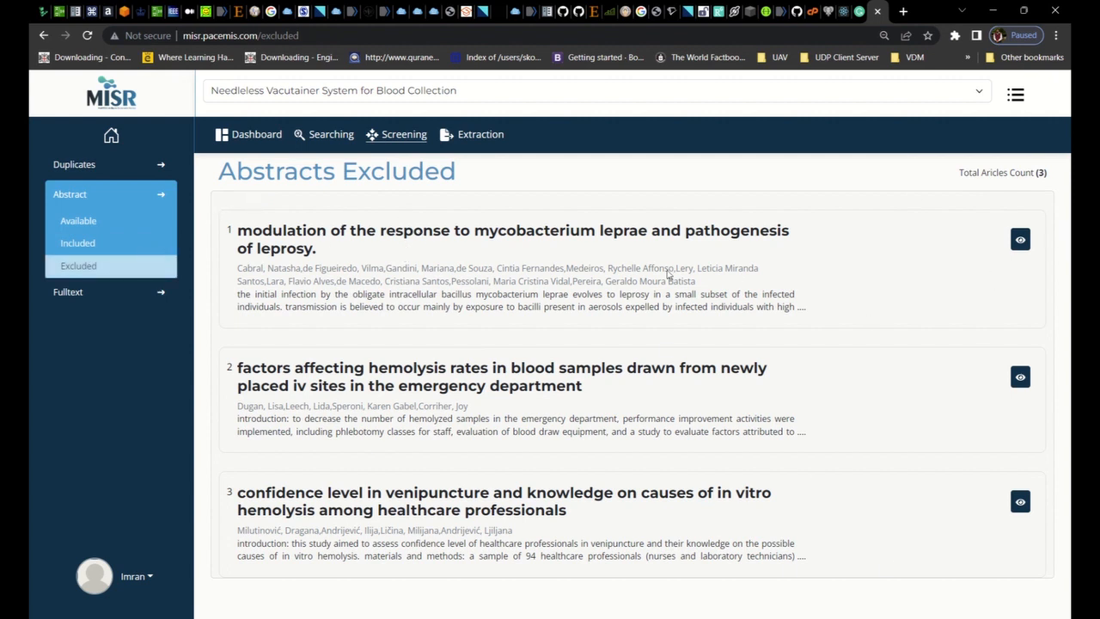
left_click(98, 246)
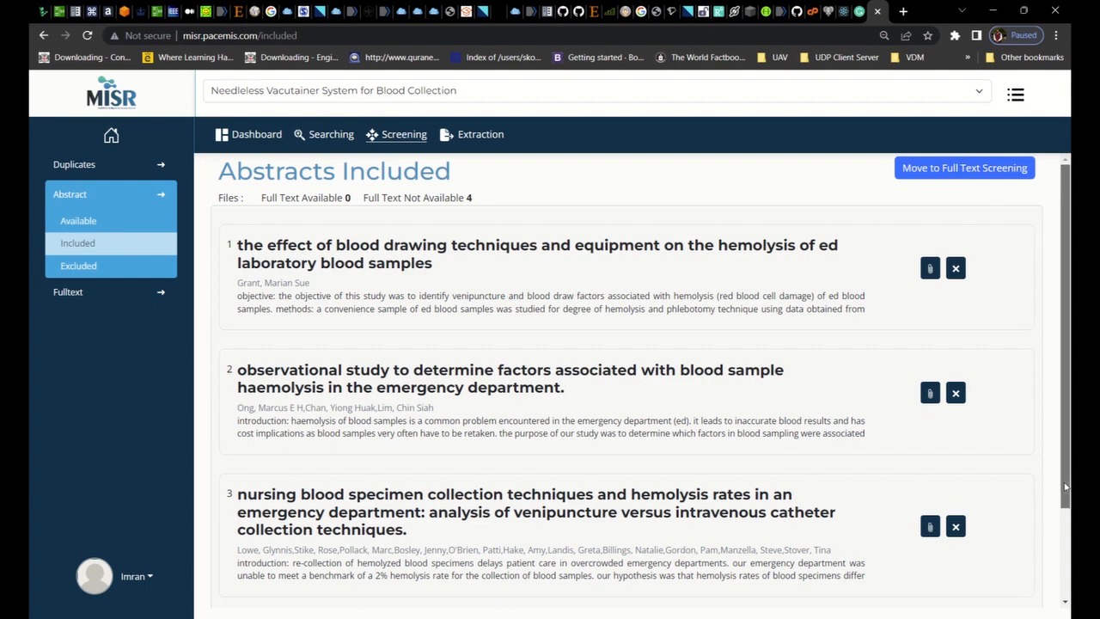
scroll(1065, 487, "down", 2)
scroll(1068, 412, "up", 2)
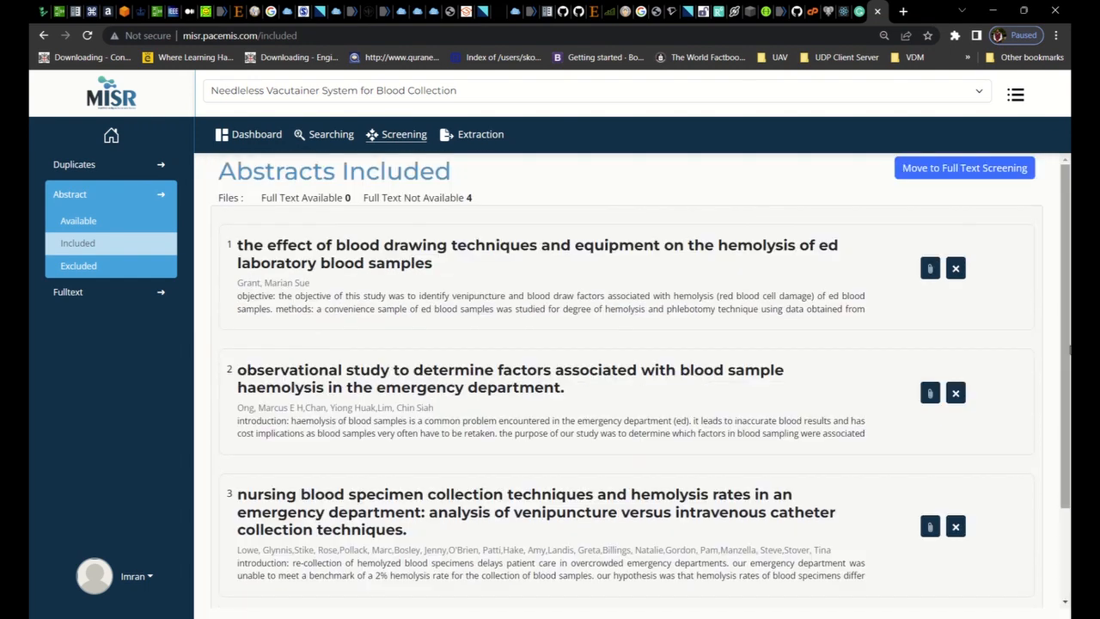
Upload "1. Rogues 2004.pdf" as the full text of the included article on blood drawing techniques and equipment
left_click(929, 270)
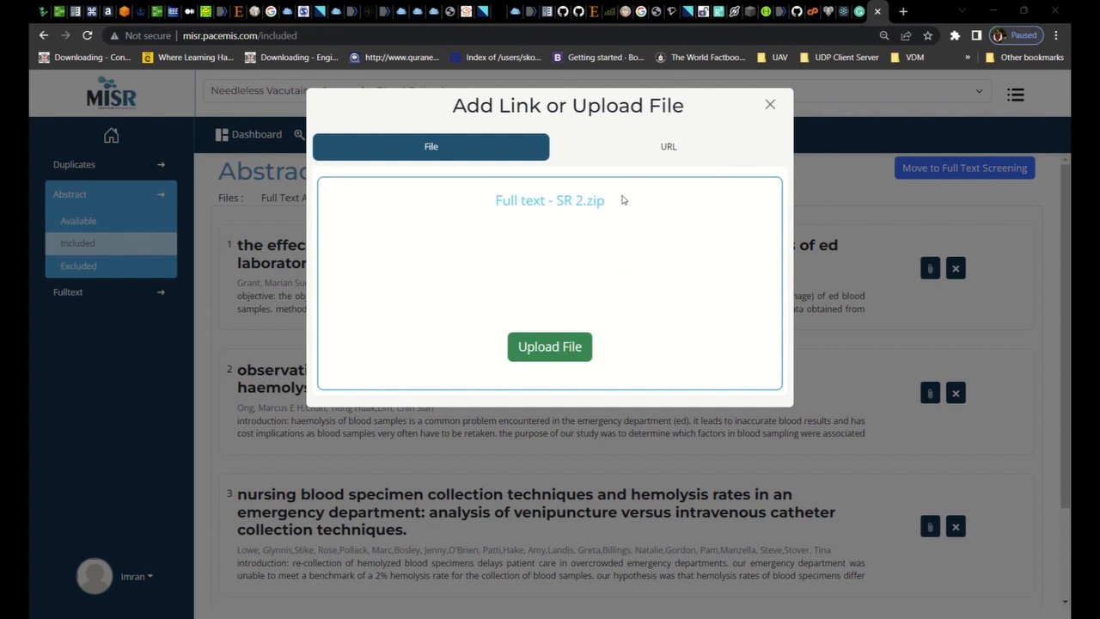
left_click(972, 539)
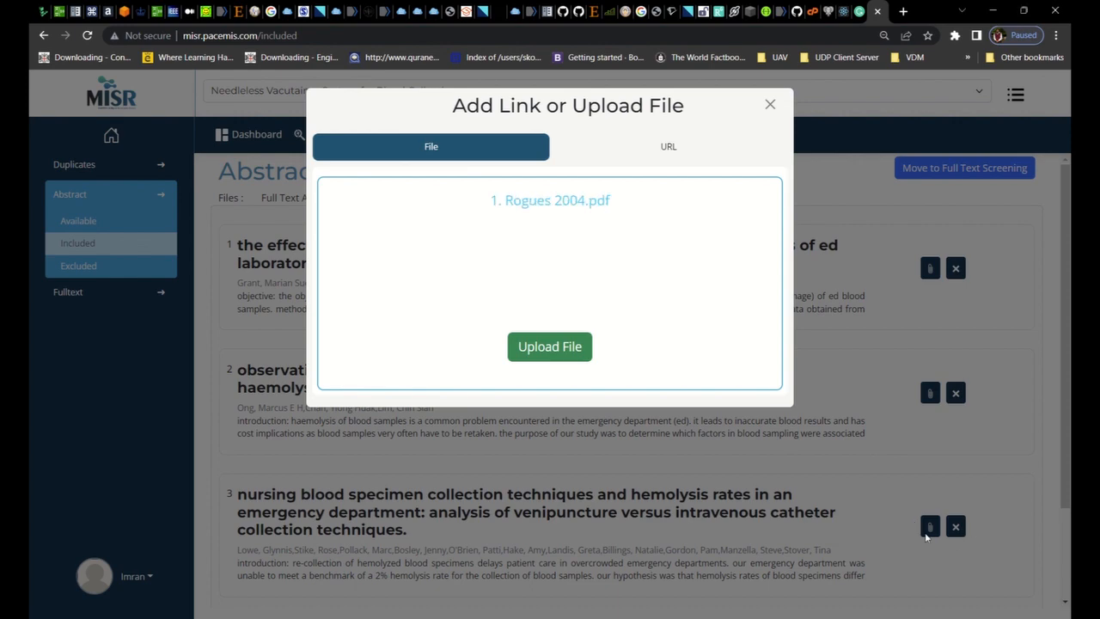
left_click(550, 348)
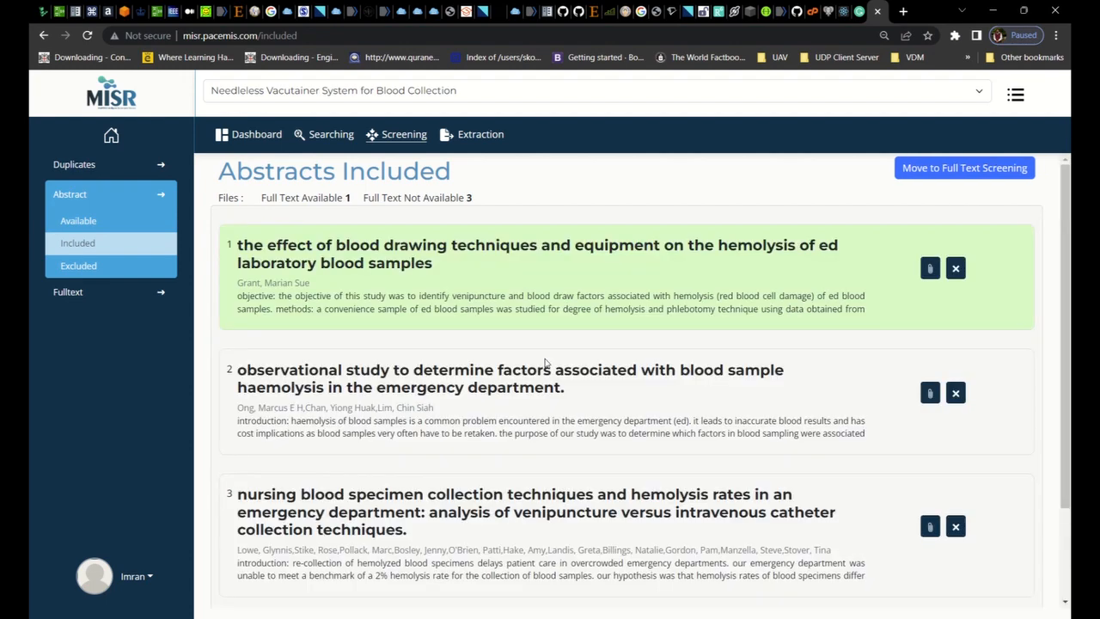
Upload "2. CDC 1997.pdf" as the full text of the observational study on blood sample haemolysis factors
left_click(933, 395)
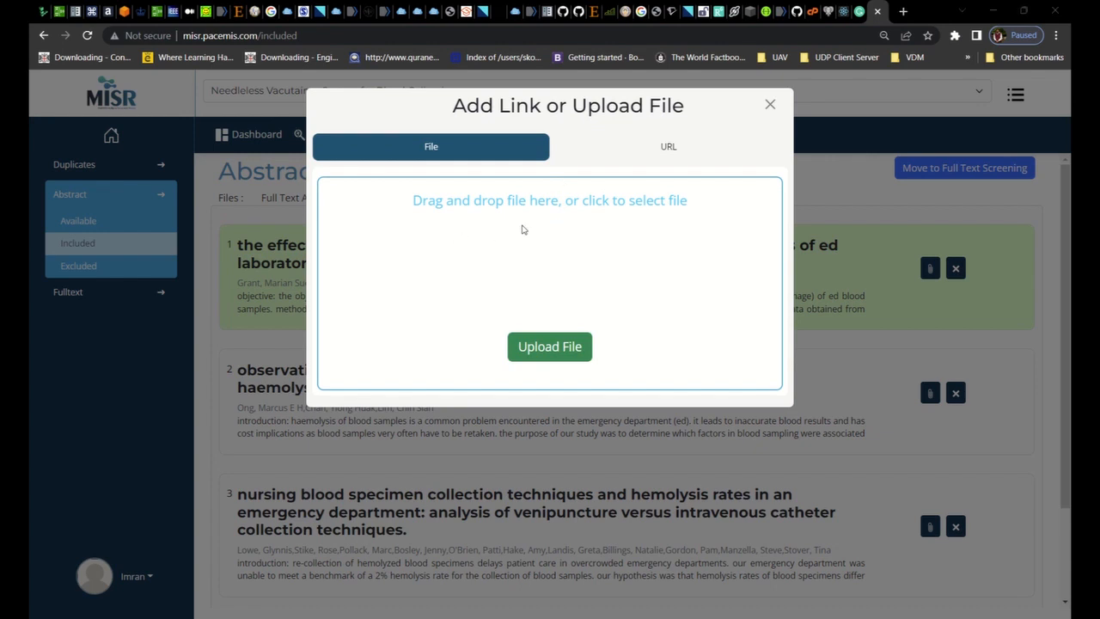
left_click(963, 542)
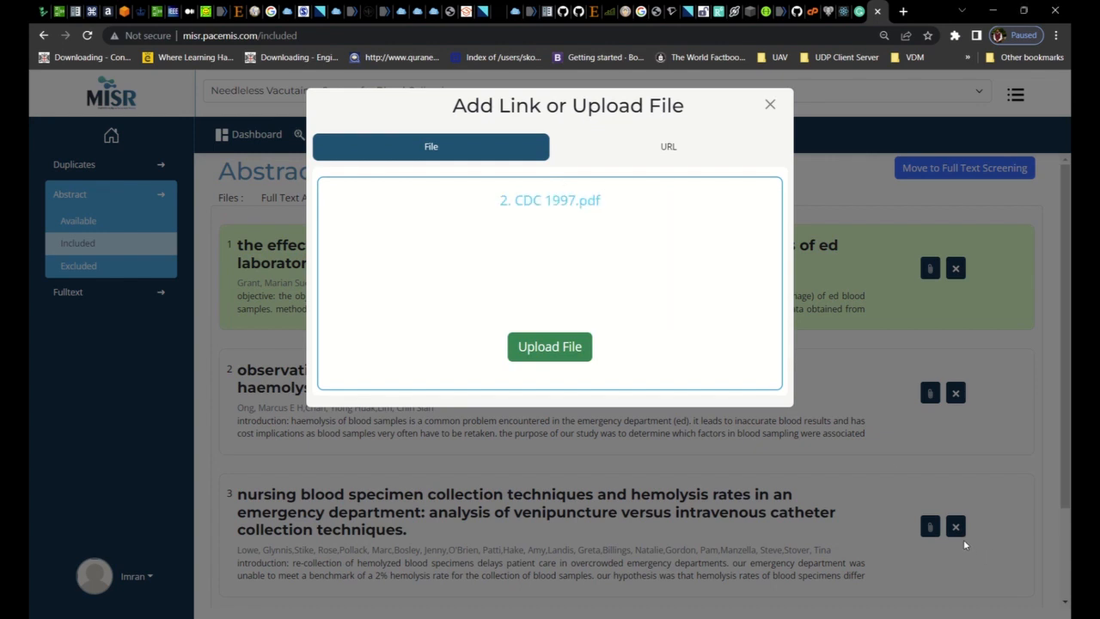
left_click(561, 346)
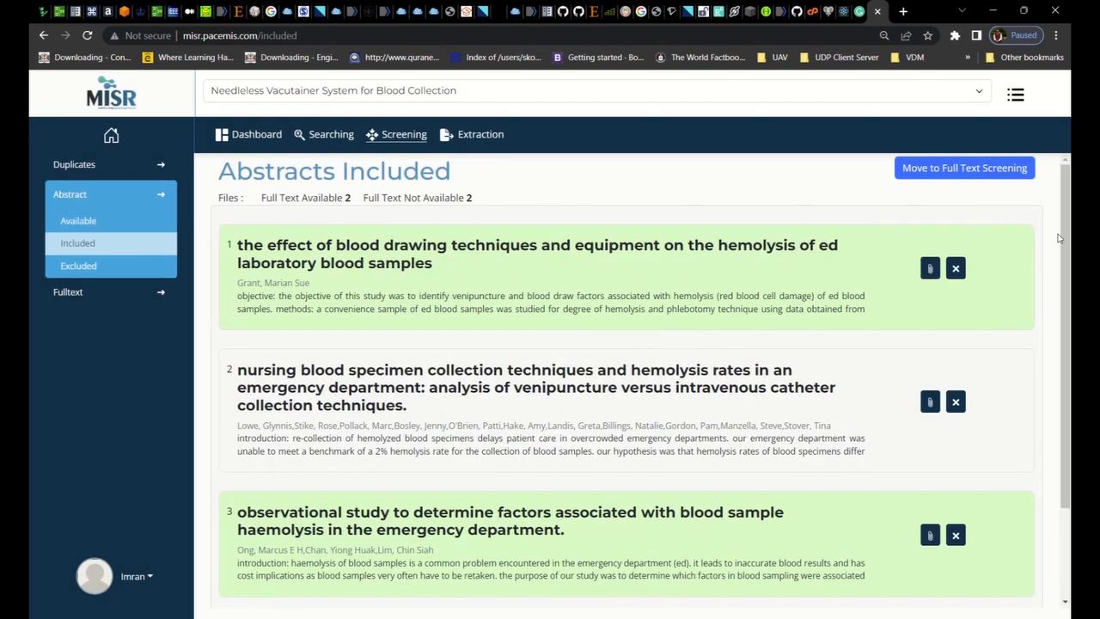
Upload "3. Kennedy 1996.pdf" as the full text of the article on nursing blood specimen collection techniques
left_click(930, 402)
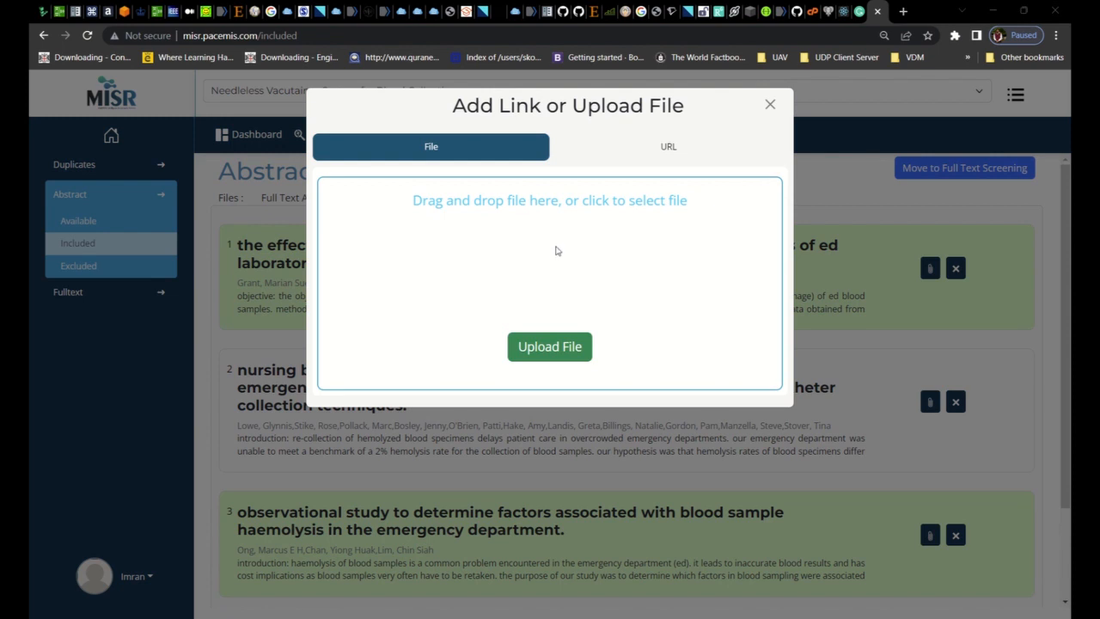
left_click(948, 546)
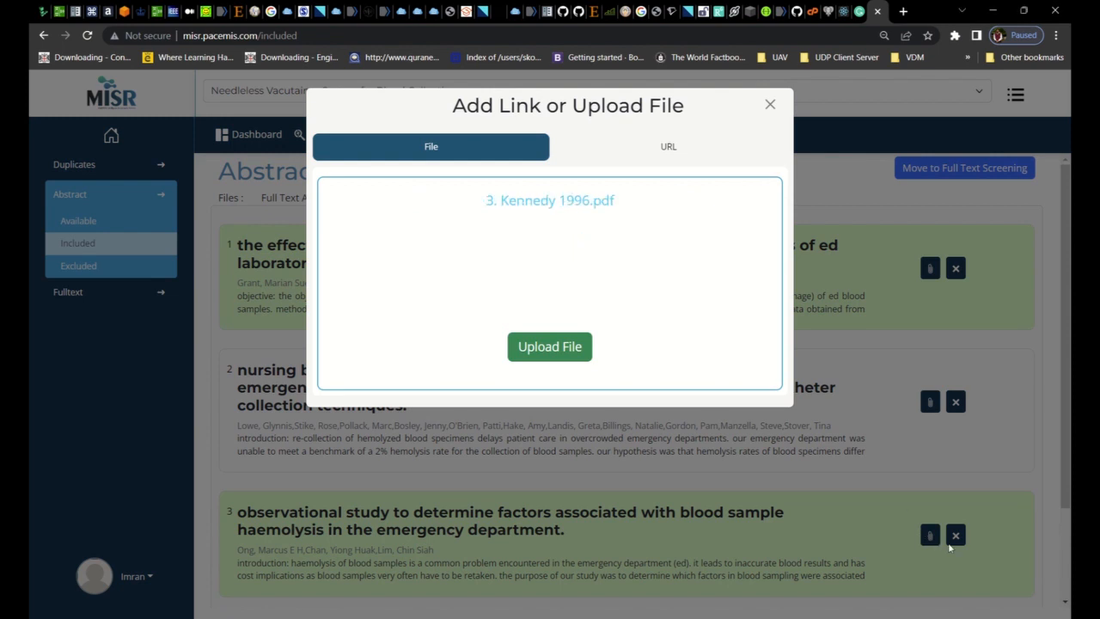
left_click(549, 345)
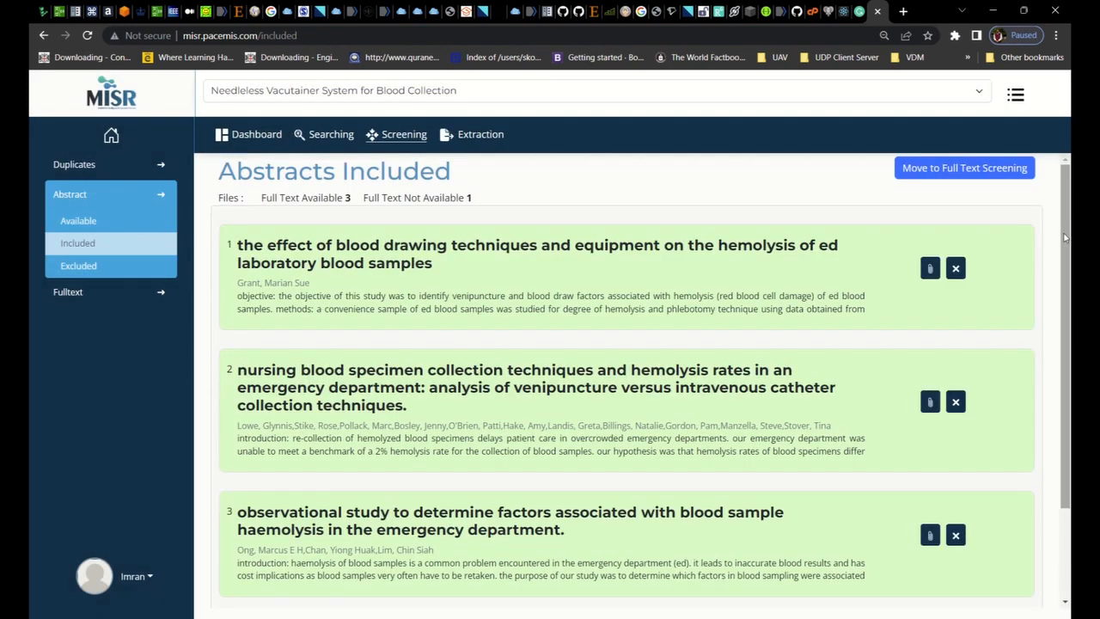
Upload "4. Grant 2003.pdf" as the full text of the article comparing intravenous catheters with venipuncture tubes
scroll(1065, 237, "down", 2)
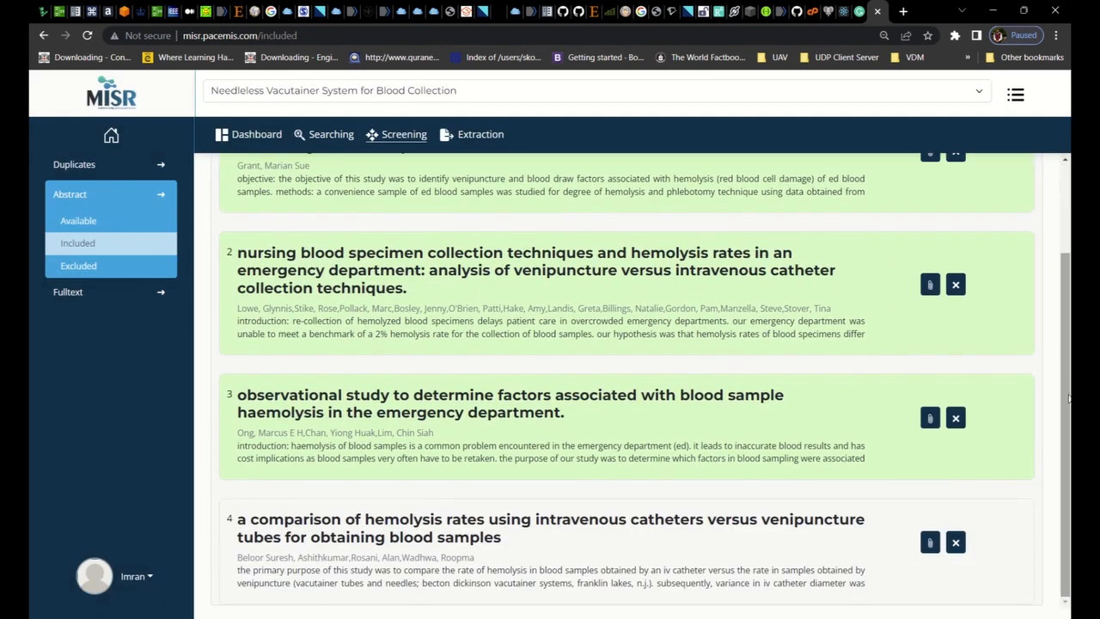
left_click(930, 542)
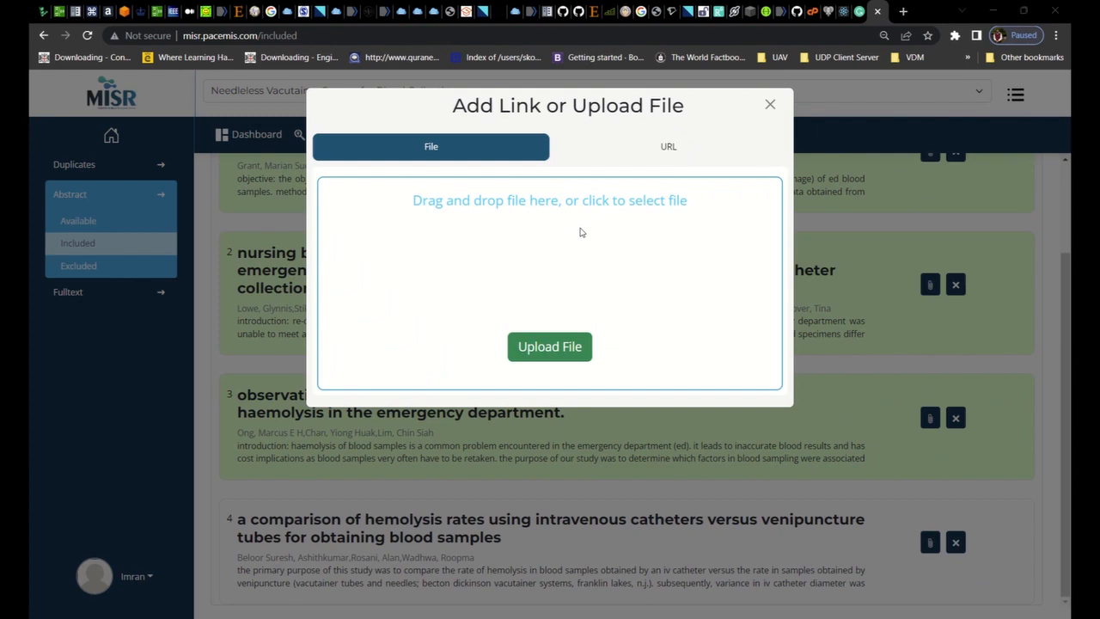
left_click(957, 549)
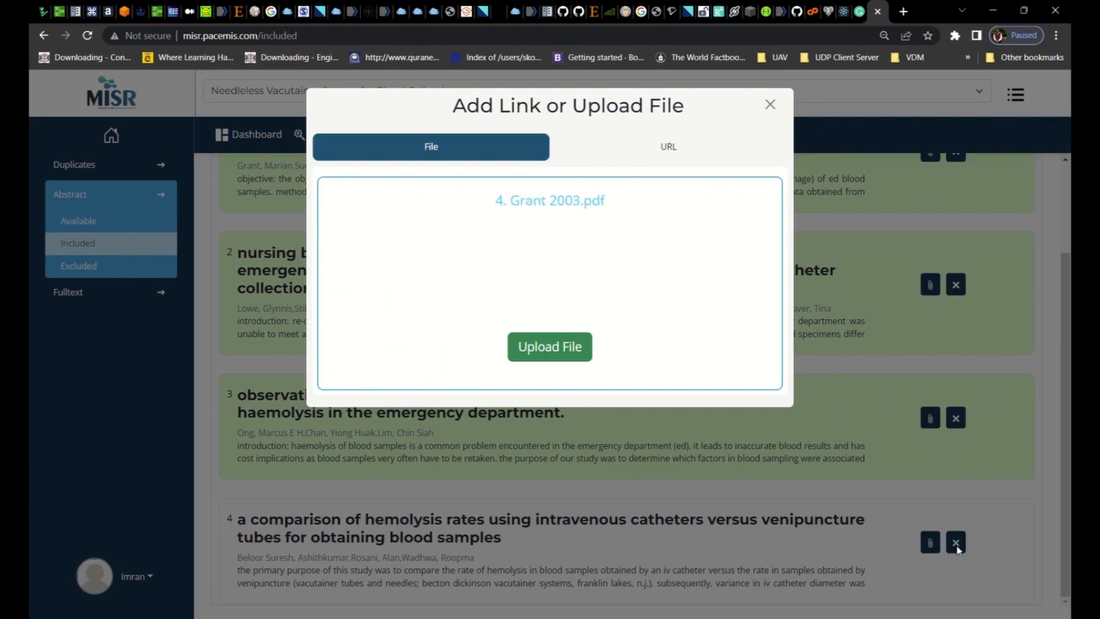
left_click(520, 347)
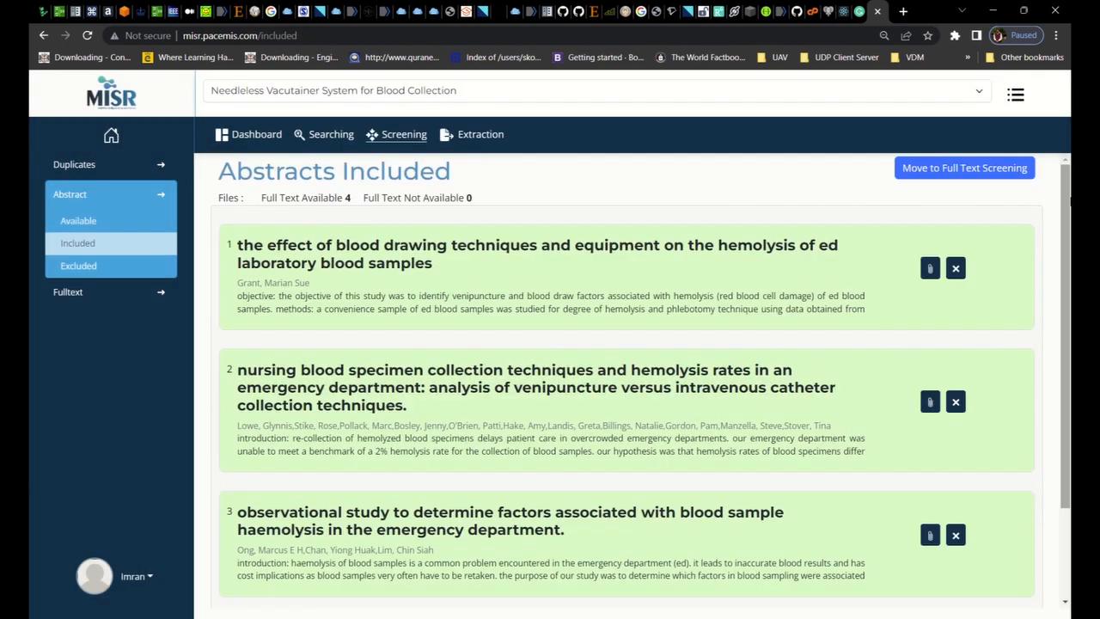
Move the included articles to full text screening and look through the resulting list
left_click_drag(1068, 213, 1062, 143)
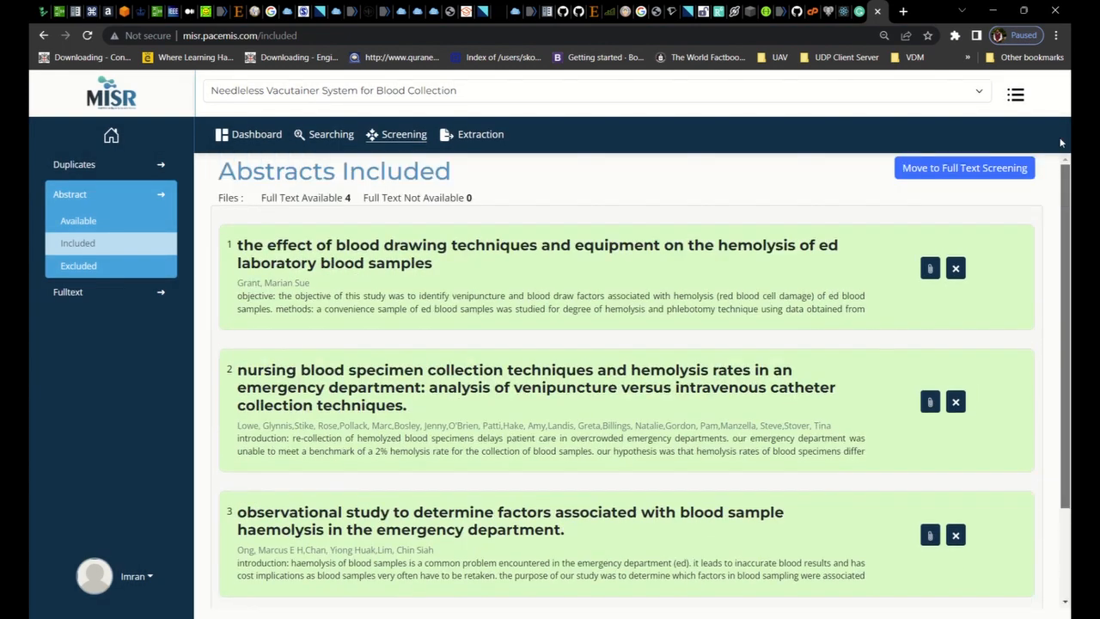
left_click(1008, 170)
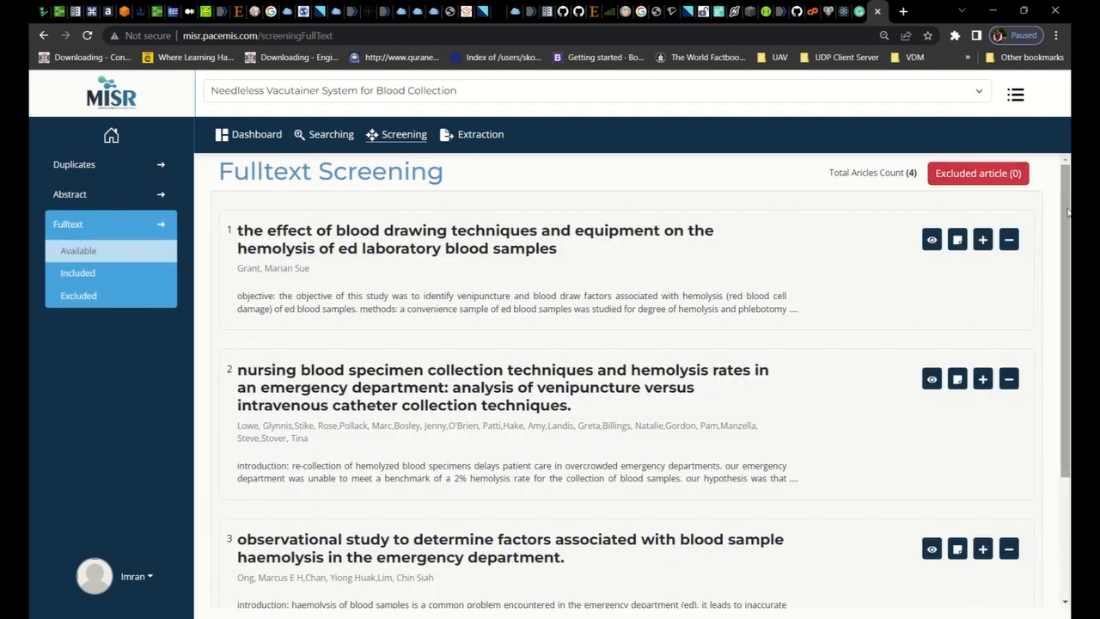
scroll(1065, 292, "down", 1)
scroll(1061, 275, "up", 1)
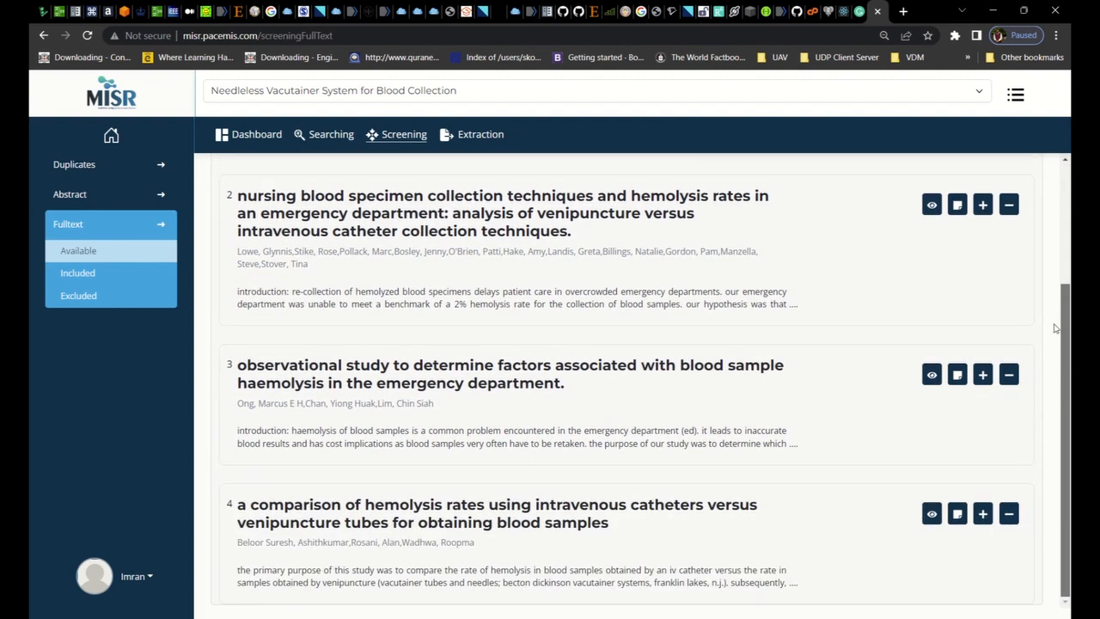
scroll(1053, 276, "down", 1)
scroll(1053, 276, "down", 1)
scroll(1043, 289, "up", 2)
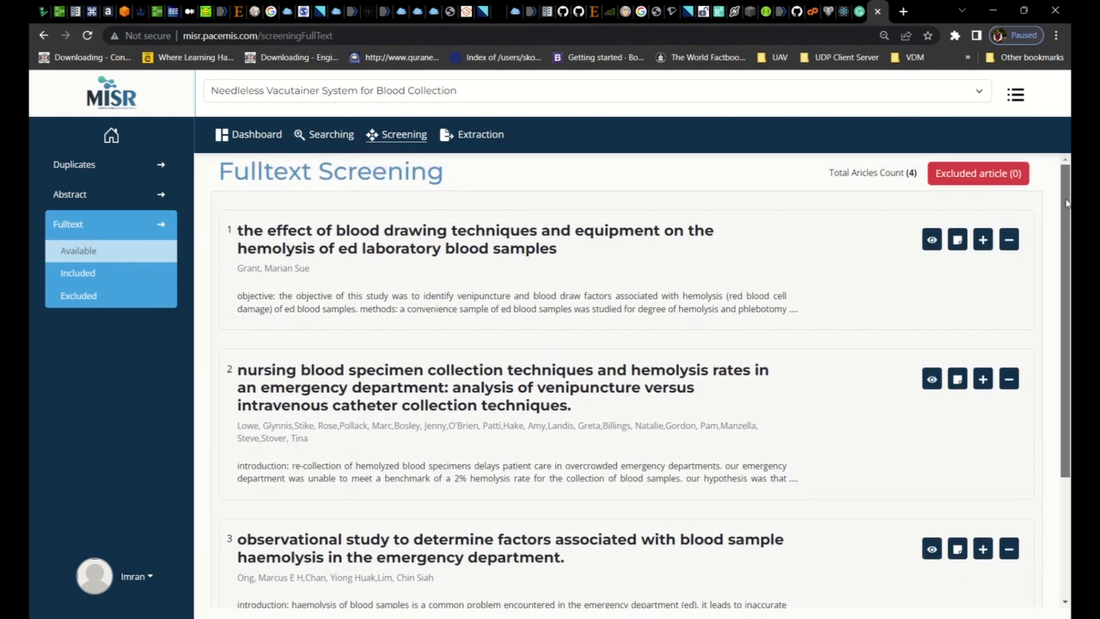
View the full-text PDFs of the blood drawing techniques article and the nursing specimen collection article, closing each one
left_click(932, 241)
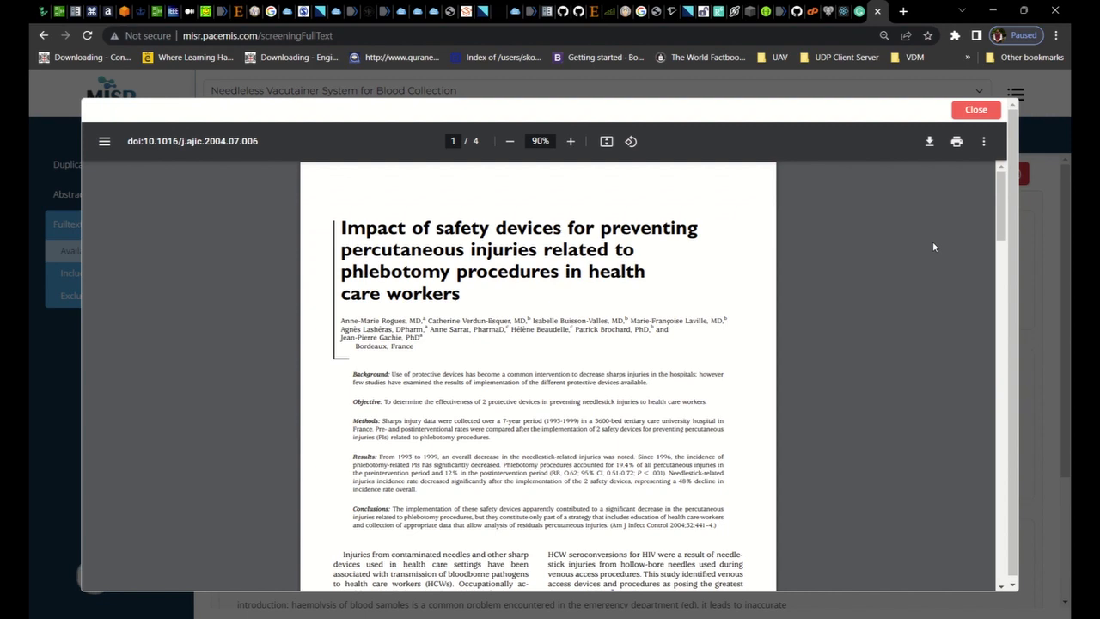
left_click(967, 112)
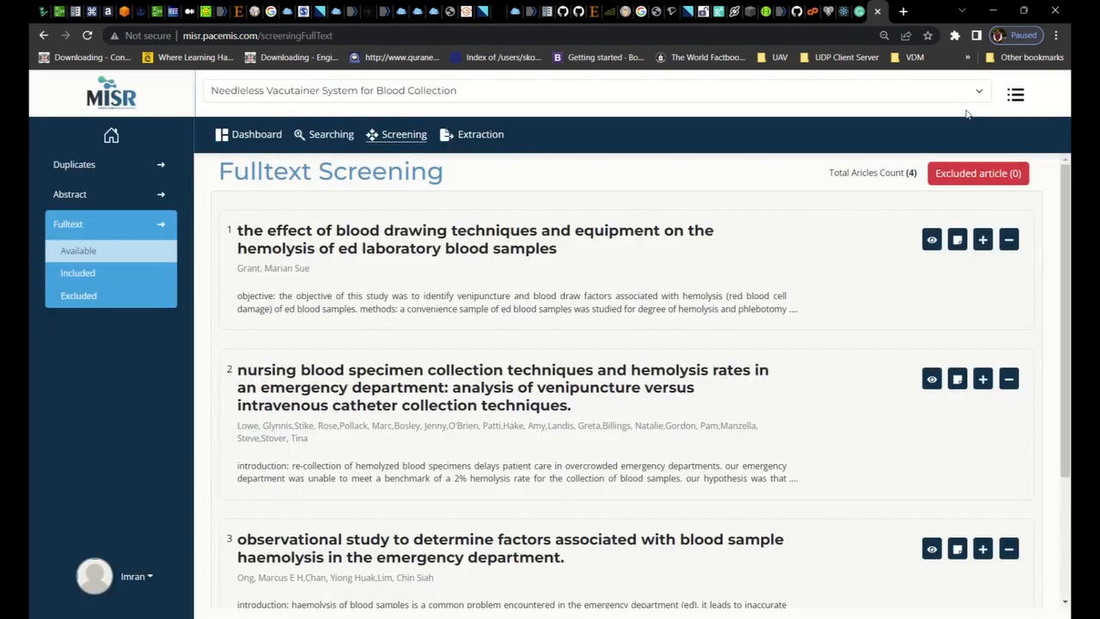
left_click(933, 380)
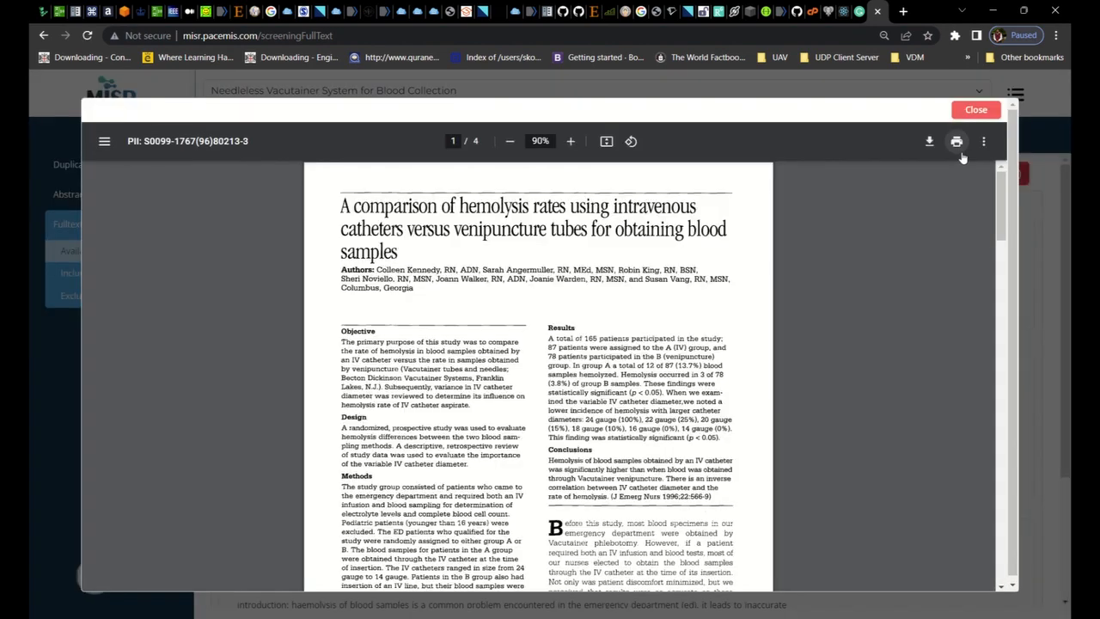
left_click(975, 110)
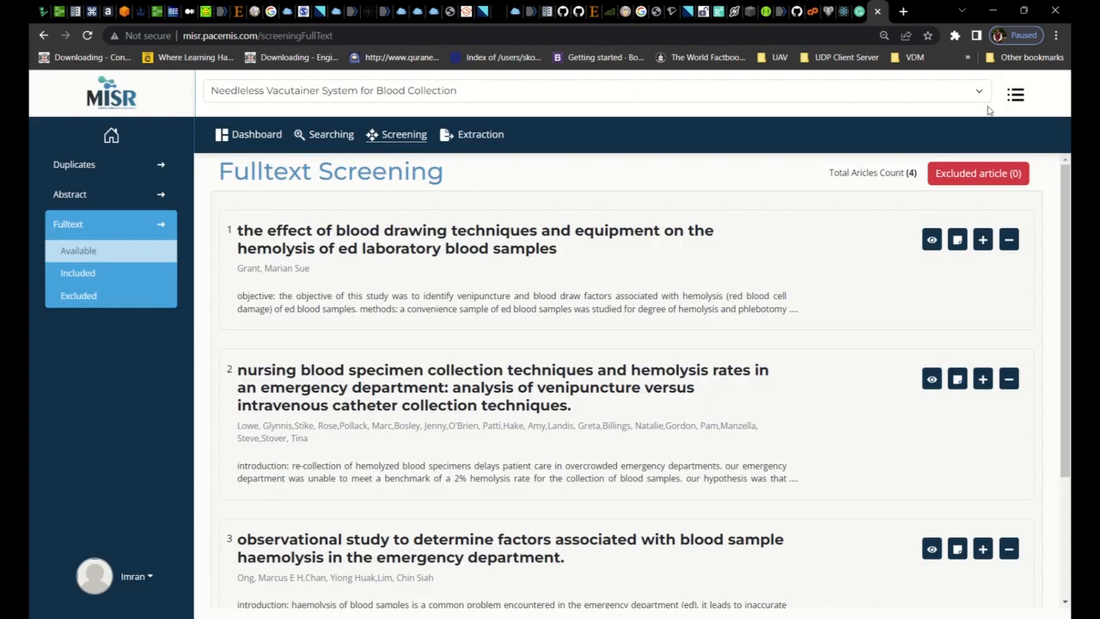
Include the blood drawing techniques article and exclude the nursing specimen collection article with Wrong population as the reason
left_click(983, 240)
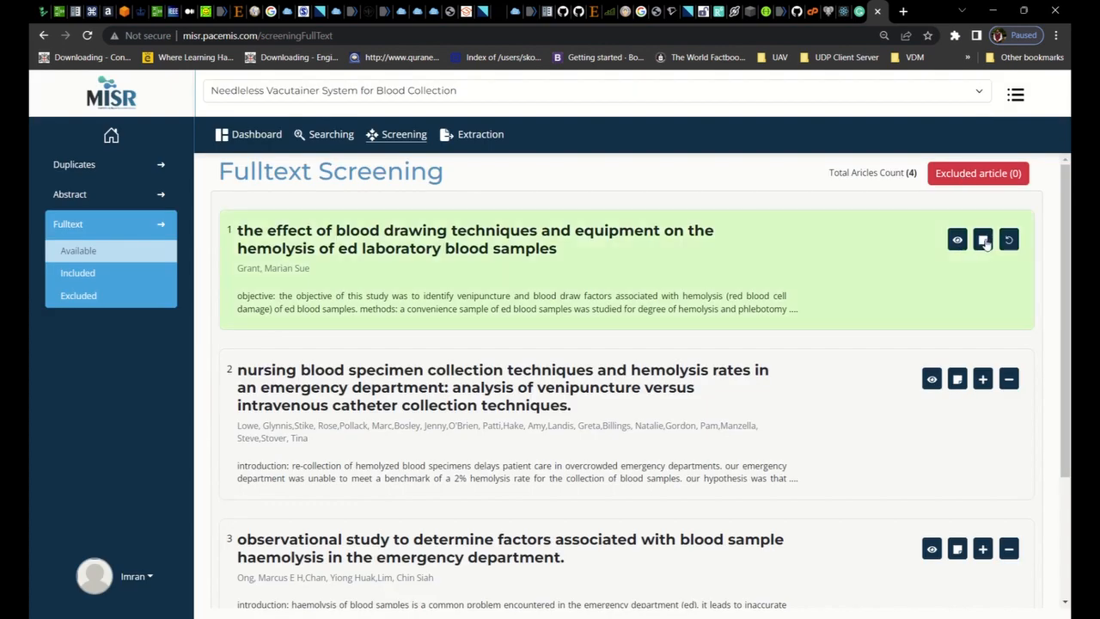
left_click(1010, 388)
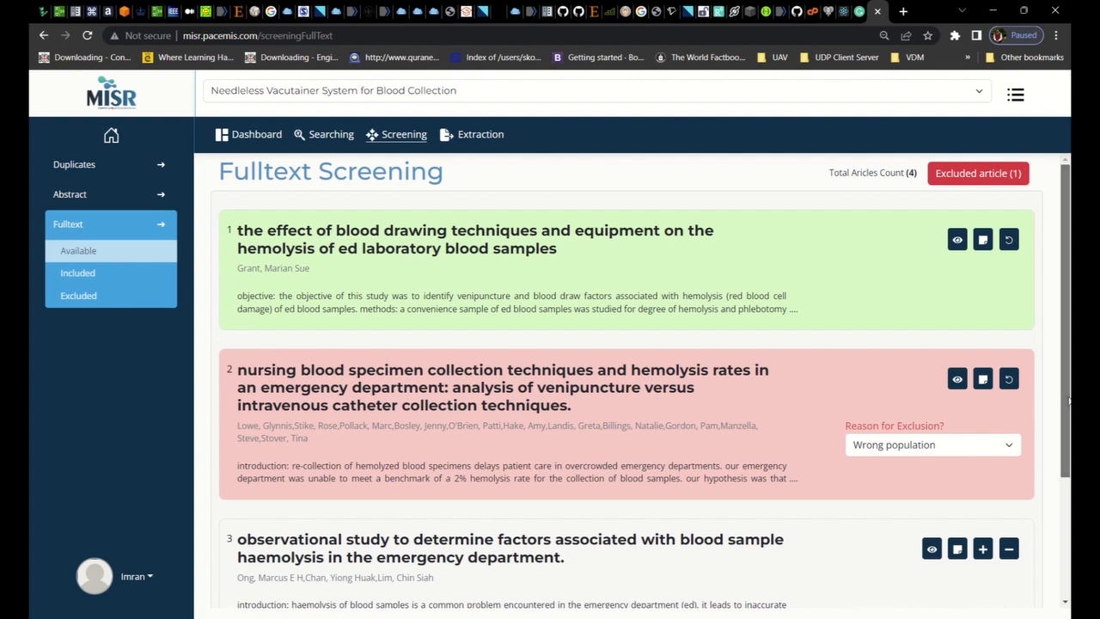
left_click_drag(1069, 397, 1064, 456)
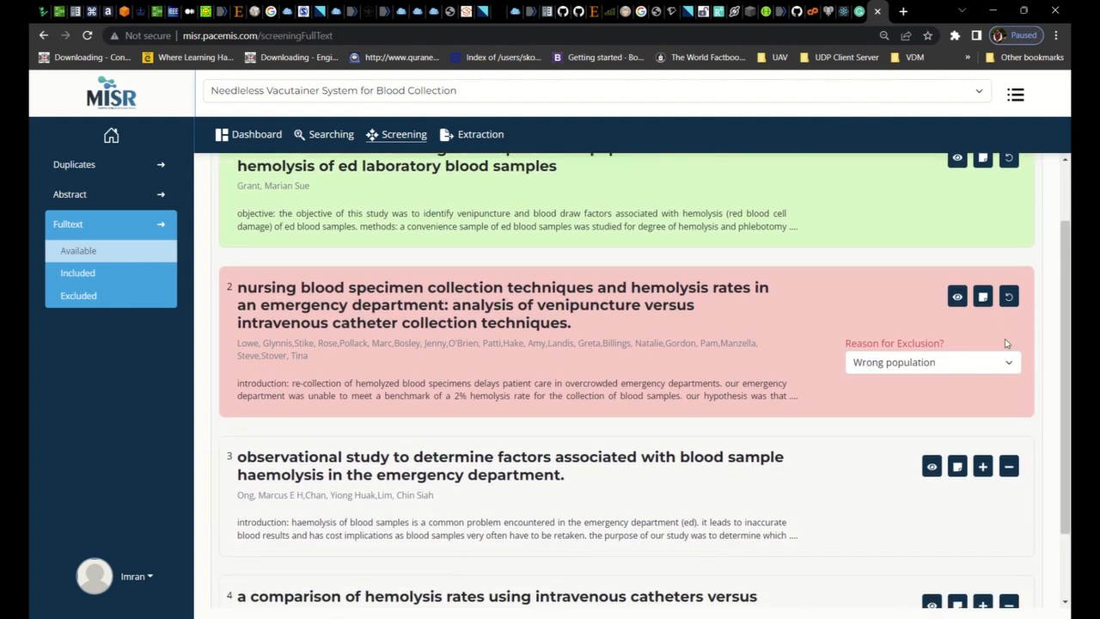
left_click(1014, 368)
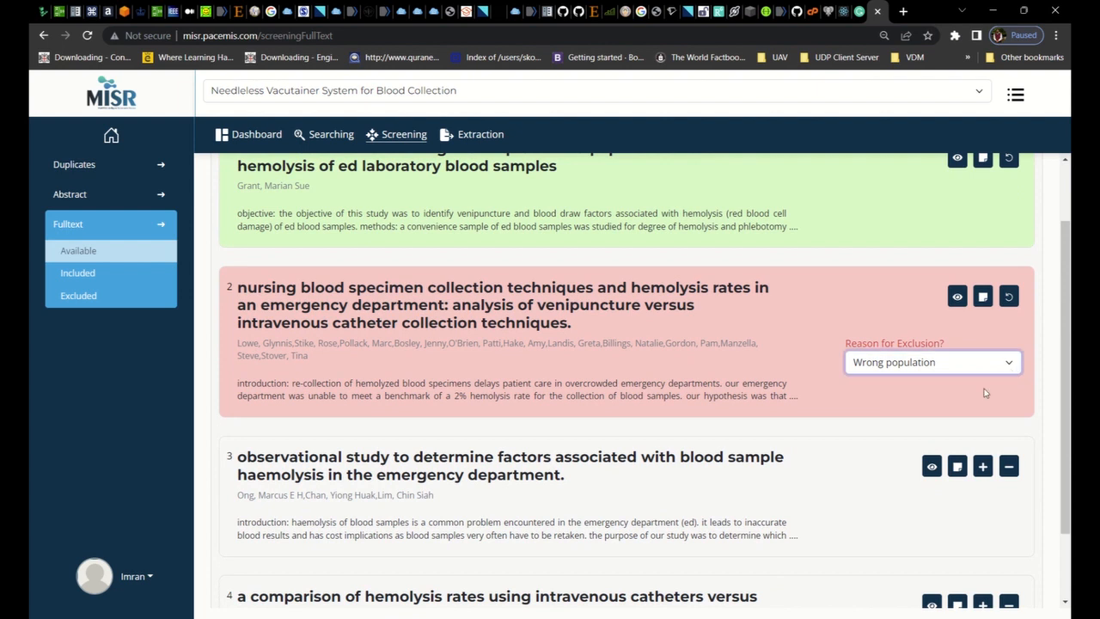
Change the nursing specimen collection article's exclusion reason to Wrong outcomes and include the observational study on blood sample haemolysis factors
left_click(985, 393)
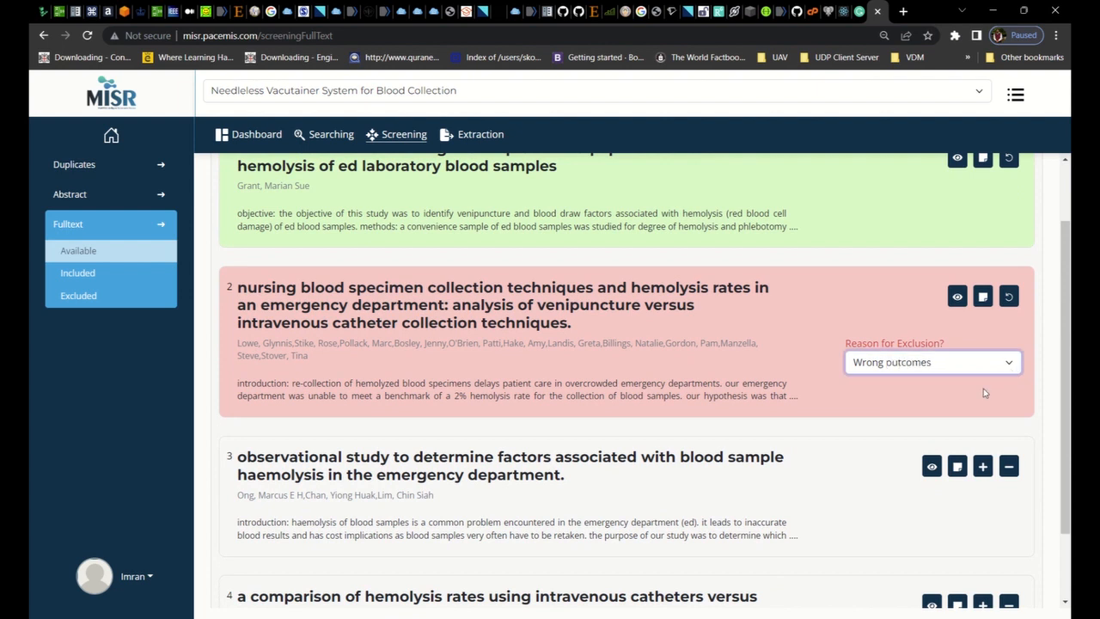
left_click(981, 470)
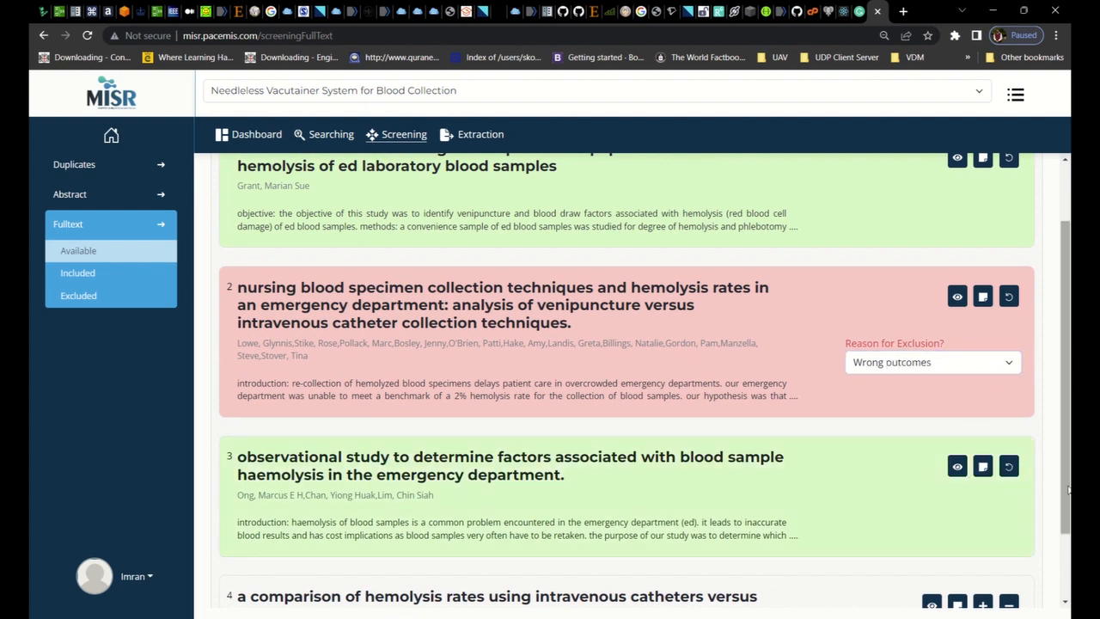
Exclude the article comparing intravenous catheters with venipuncture tubes, with Wrong population as the reason
scroll(1068, 489, "down", 1)
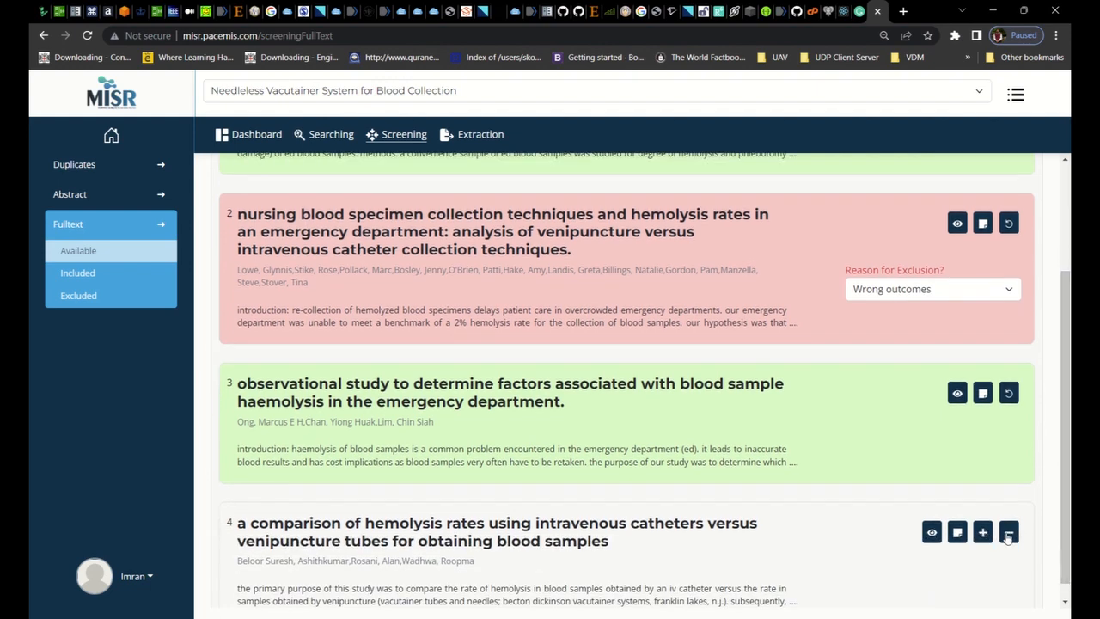
left_click(1009, 533)
scroll(1065, 521, "down", 1)
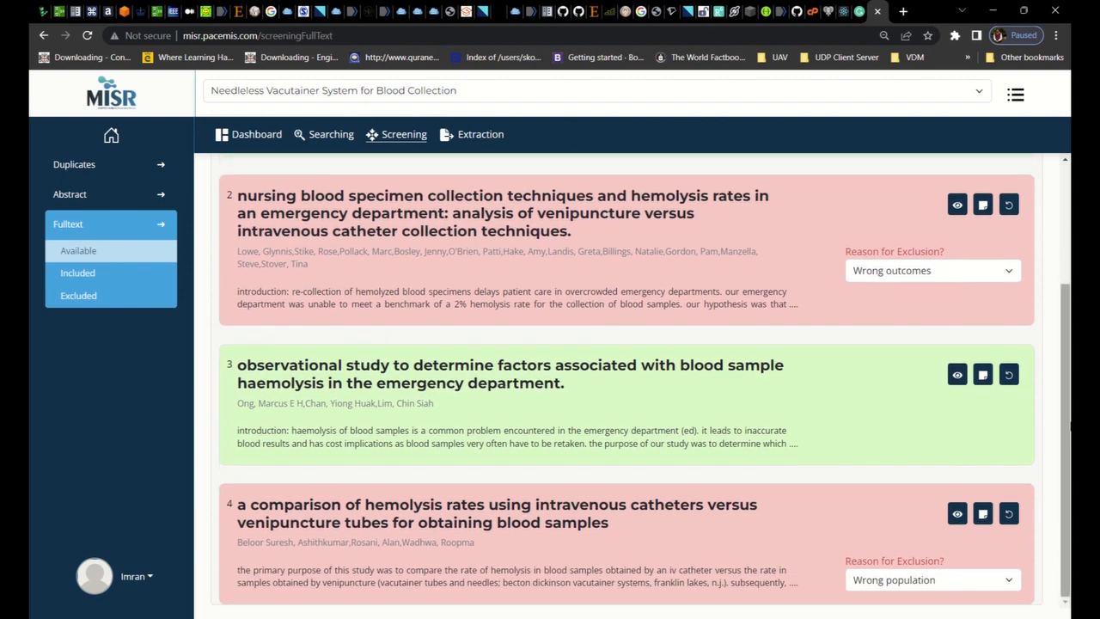
left_click_drag(1066, 422, 1055, 127)
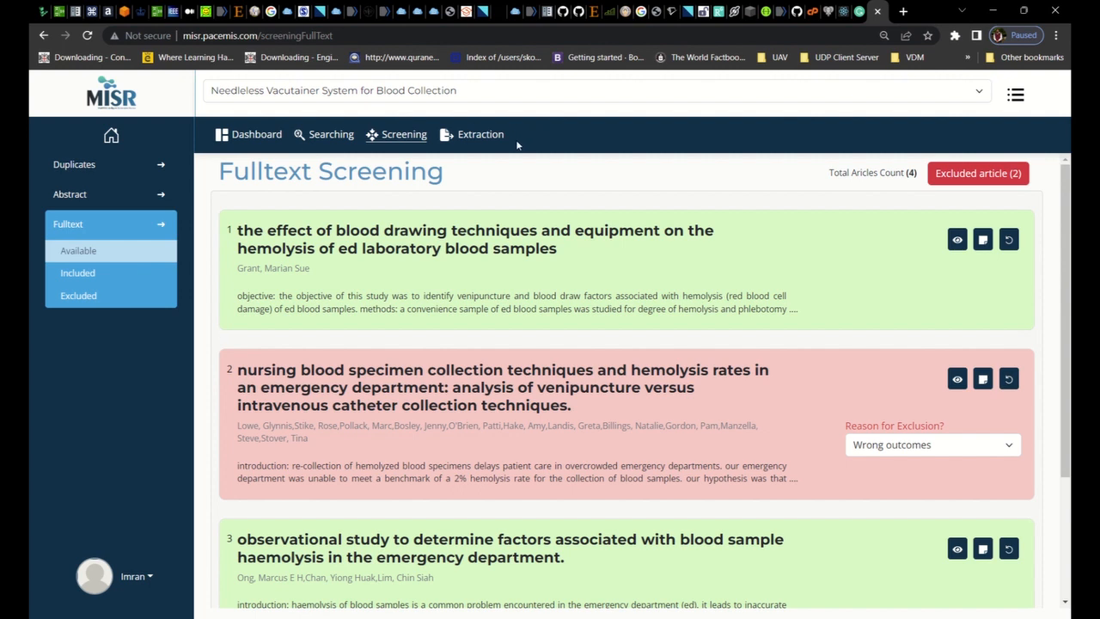
Open the extraction report and look through its risk of bias table, study characteristics and references
left_click(489, 136)
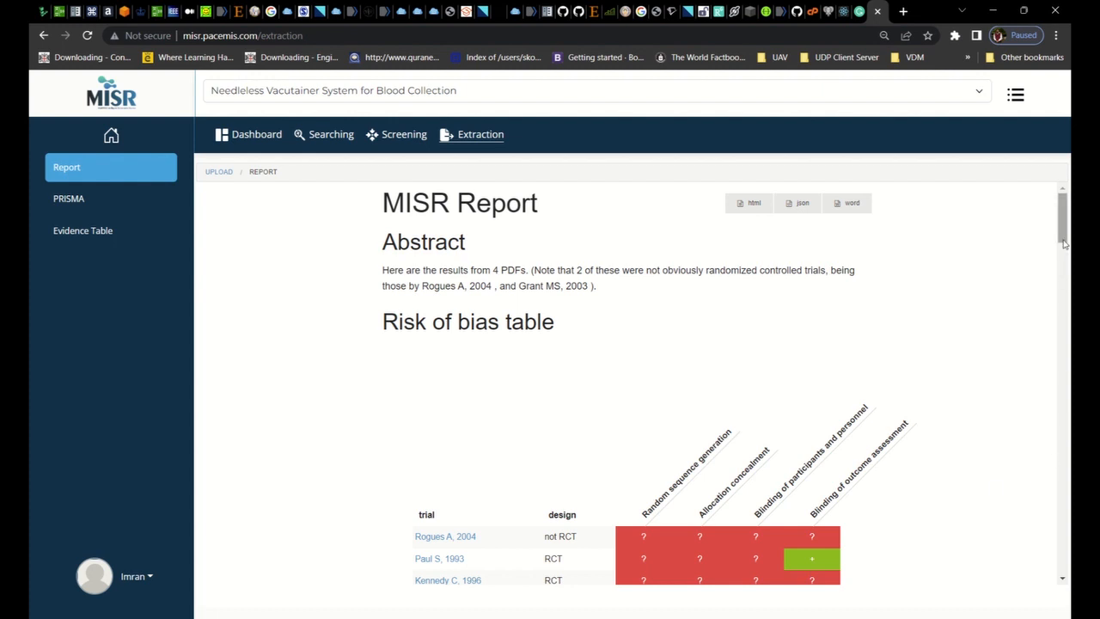
left_click_drag(1062, 242, 1057, 599)
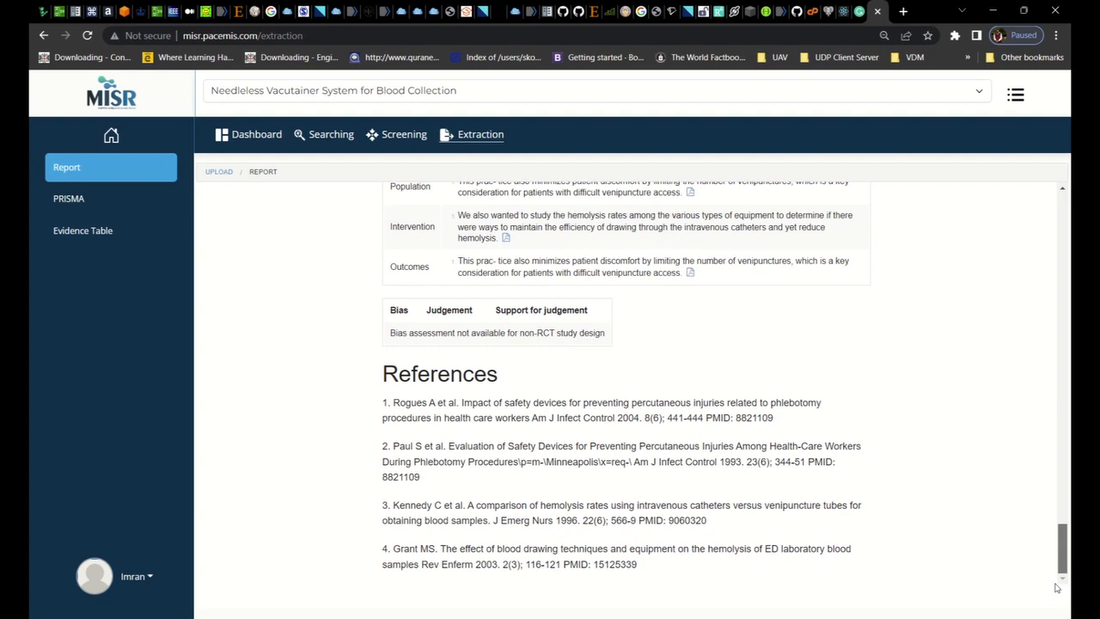
left_click_drag(1057, 584, 1064, 414)
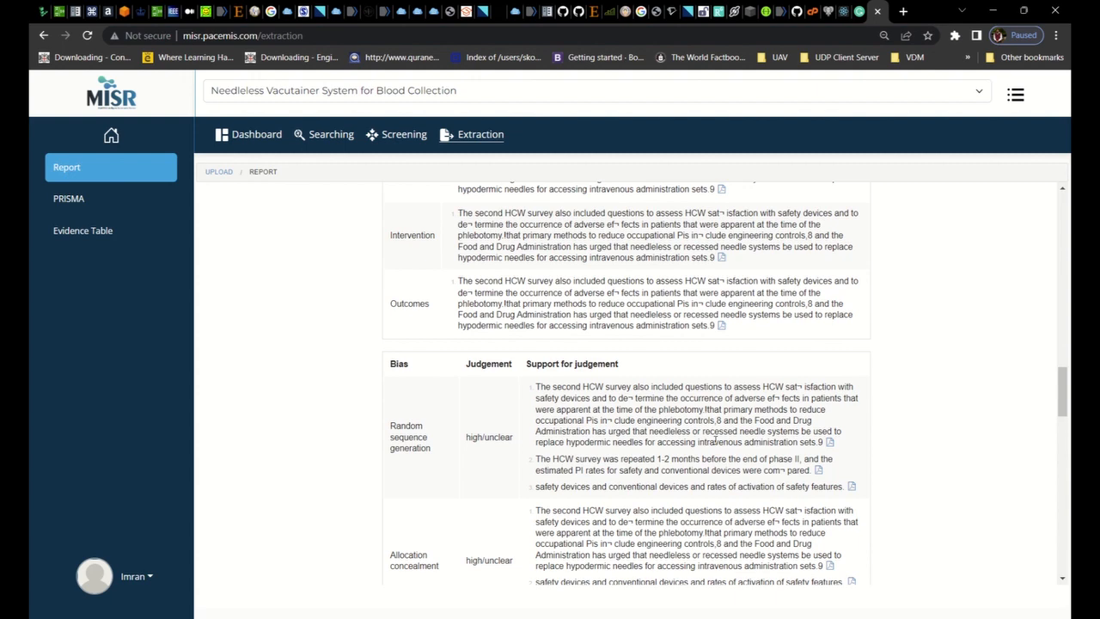
View the risk of bias annotations in the 1993 safety devices study, including its HCW survey excerpt, and return to the report
left_click(830, 443)
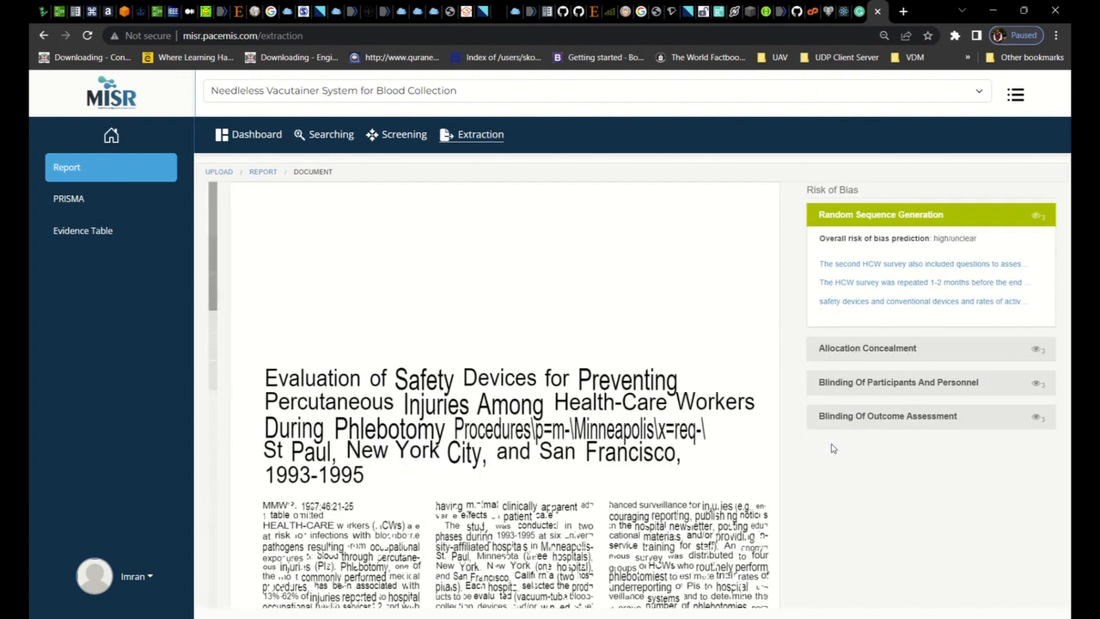
left_click(974, 282)
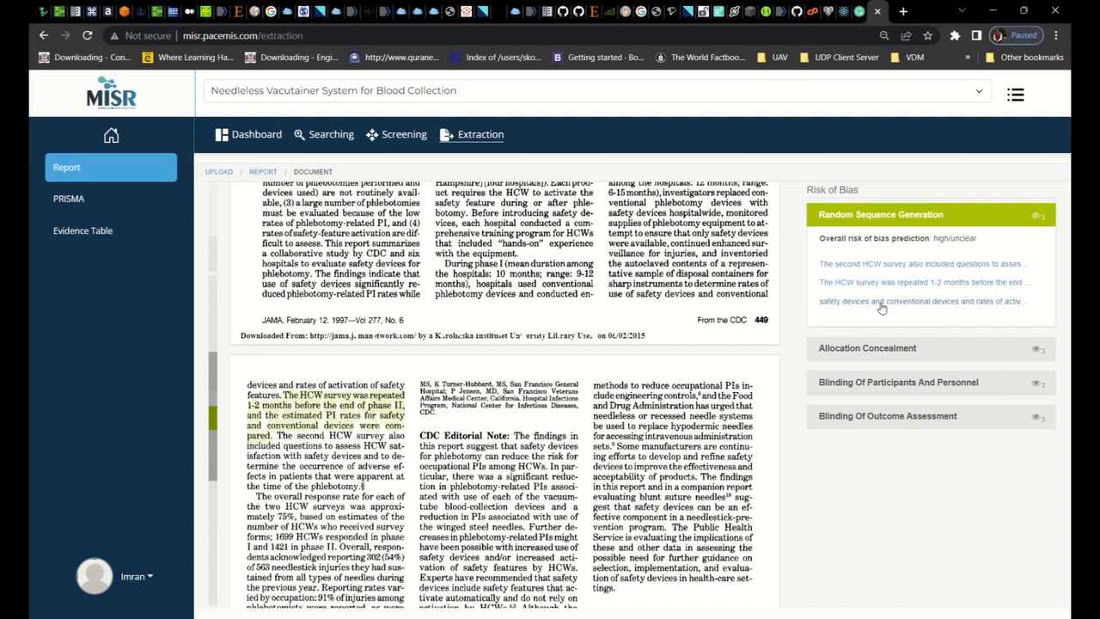
left_click(880, 350)
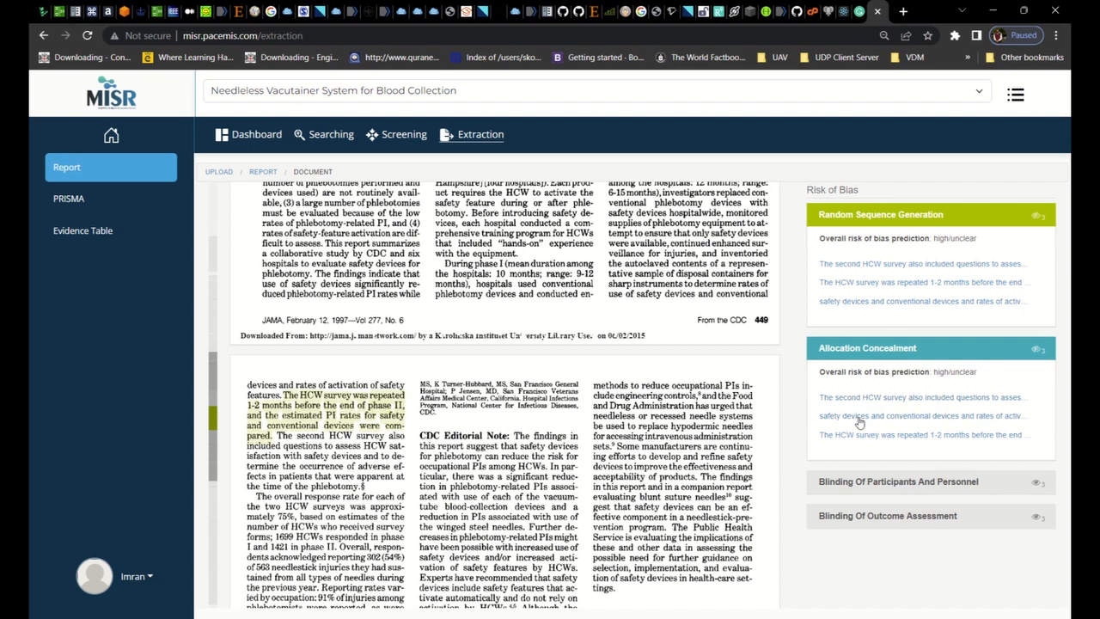
left_click(852, 488)
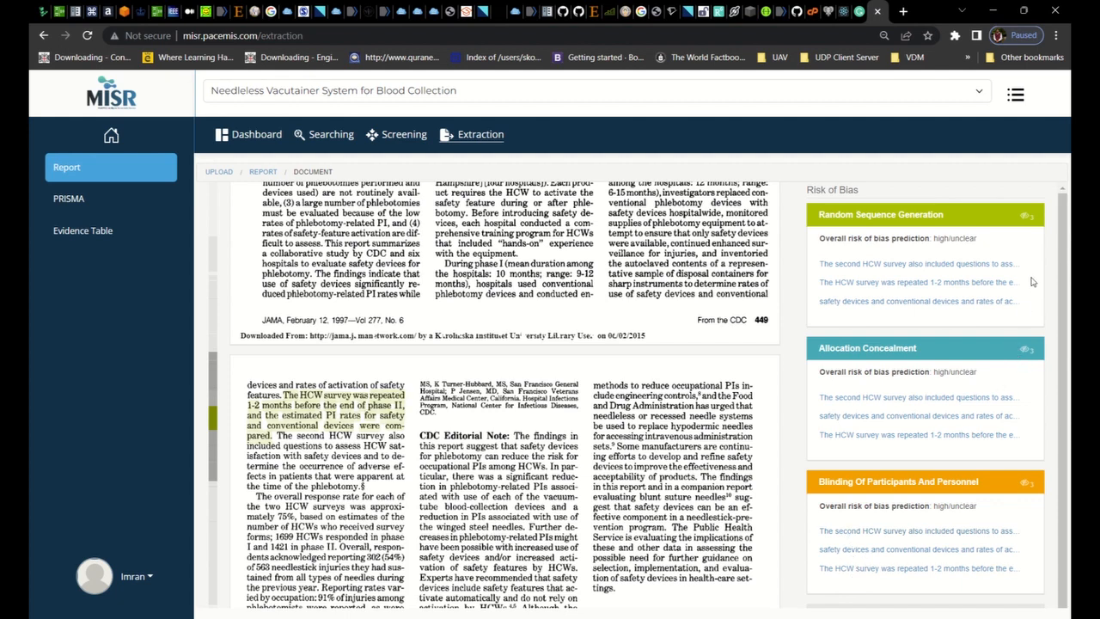
left_click_drag(1066, 302, 1064, 367)
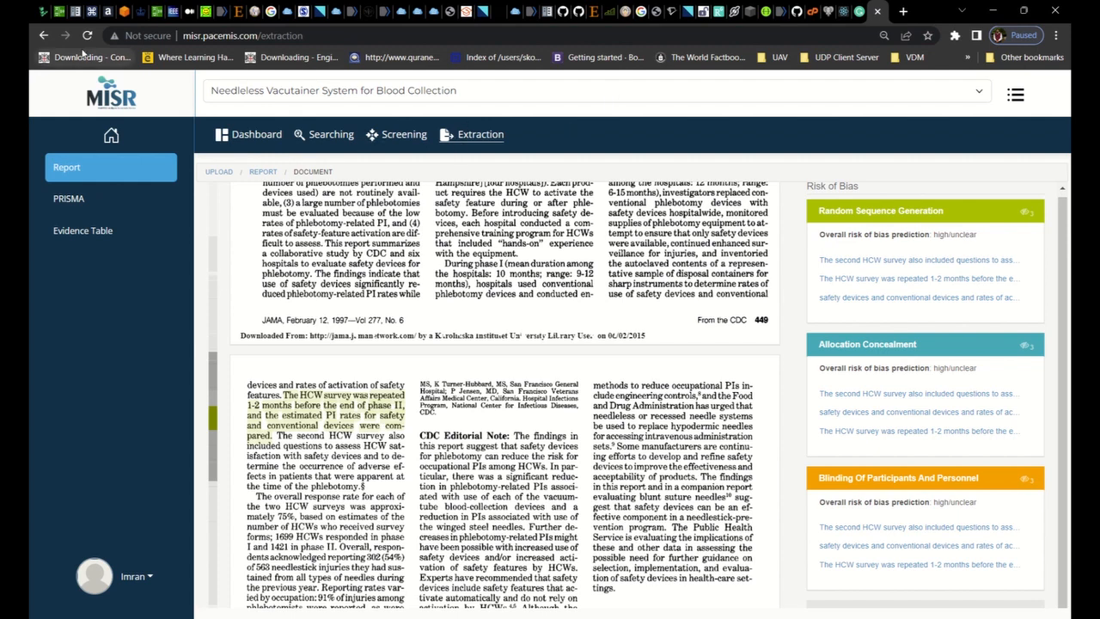
left_click(44, 37)
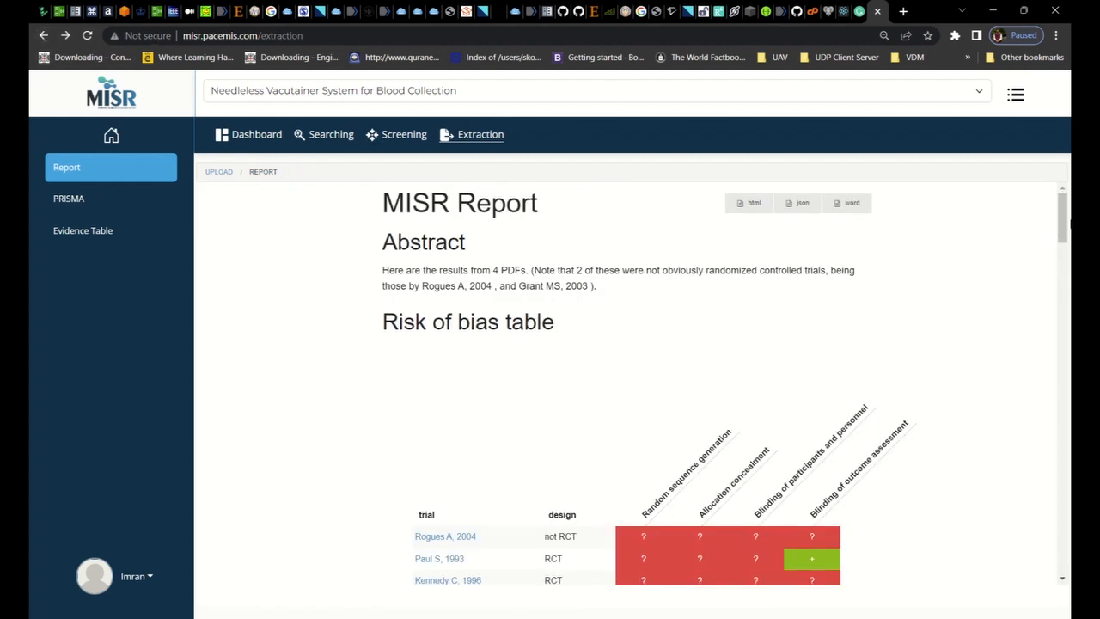
View the Population, Intervention and Outcomes annotations in the 2004 safety devices study and return to the report
left_click_drag(1065, 222, 1069, 343)
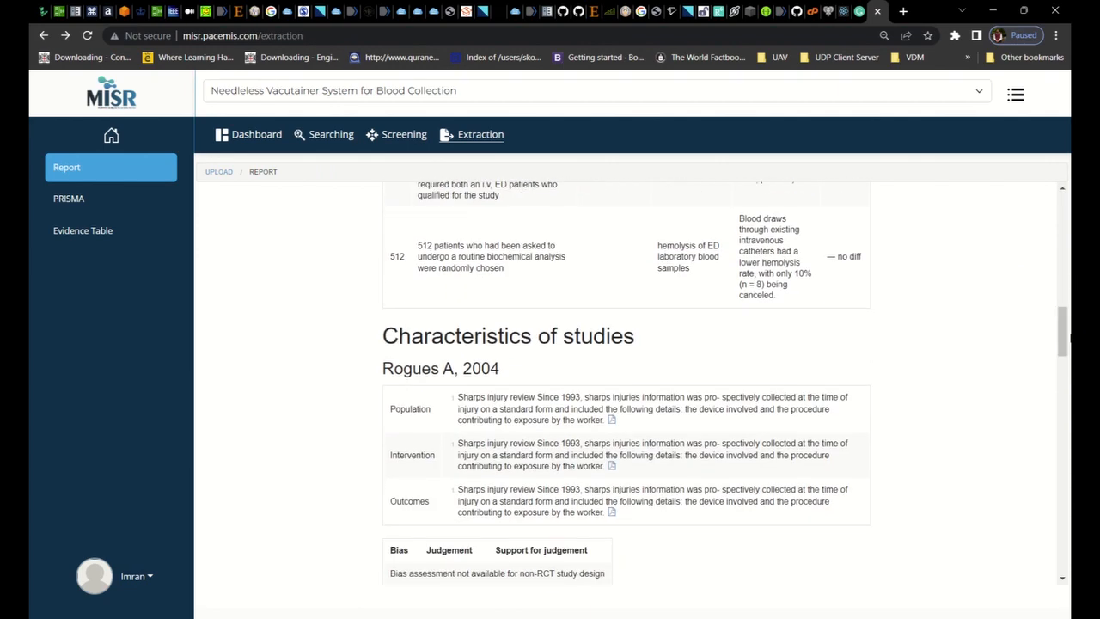
left_click(611, 420)
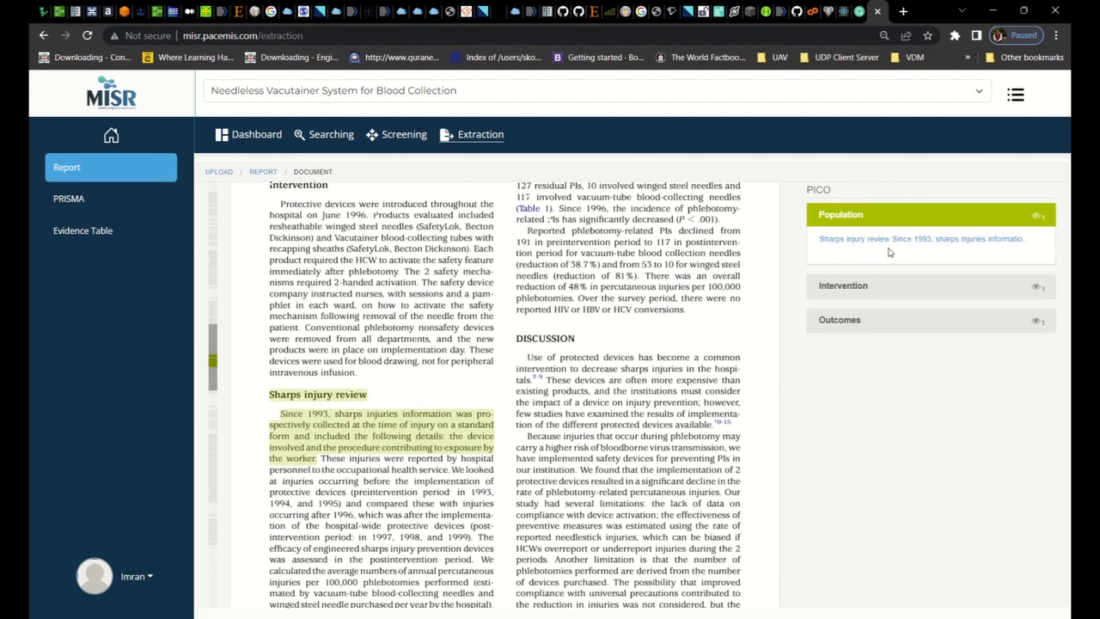
left_click(890, 284)
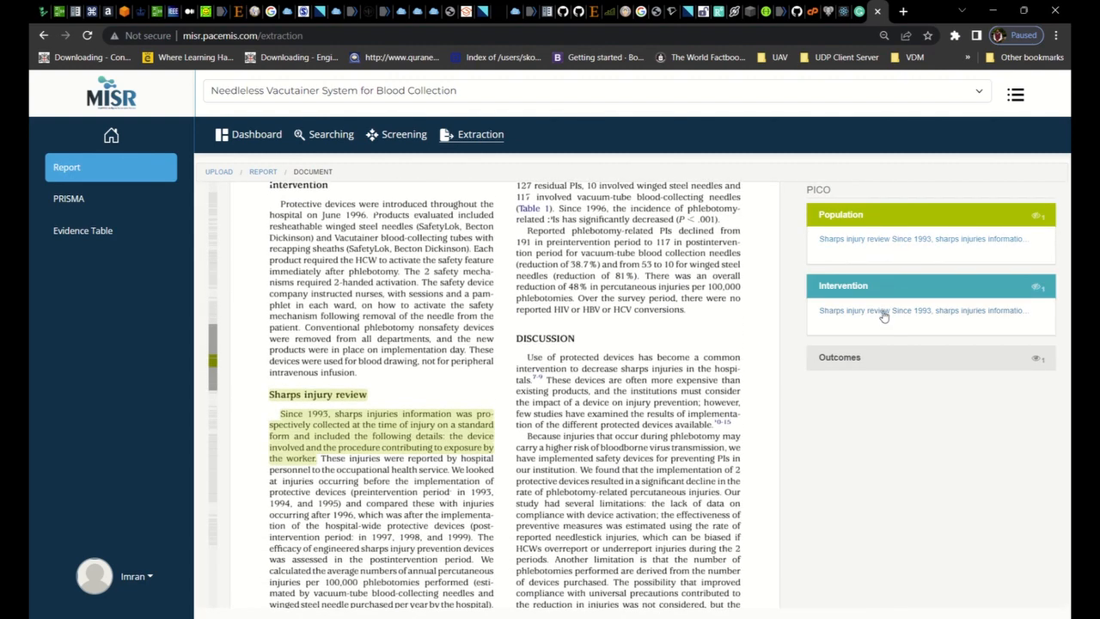
left_click(879, 366)
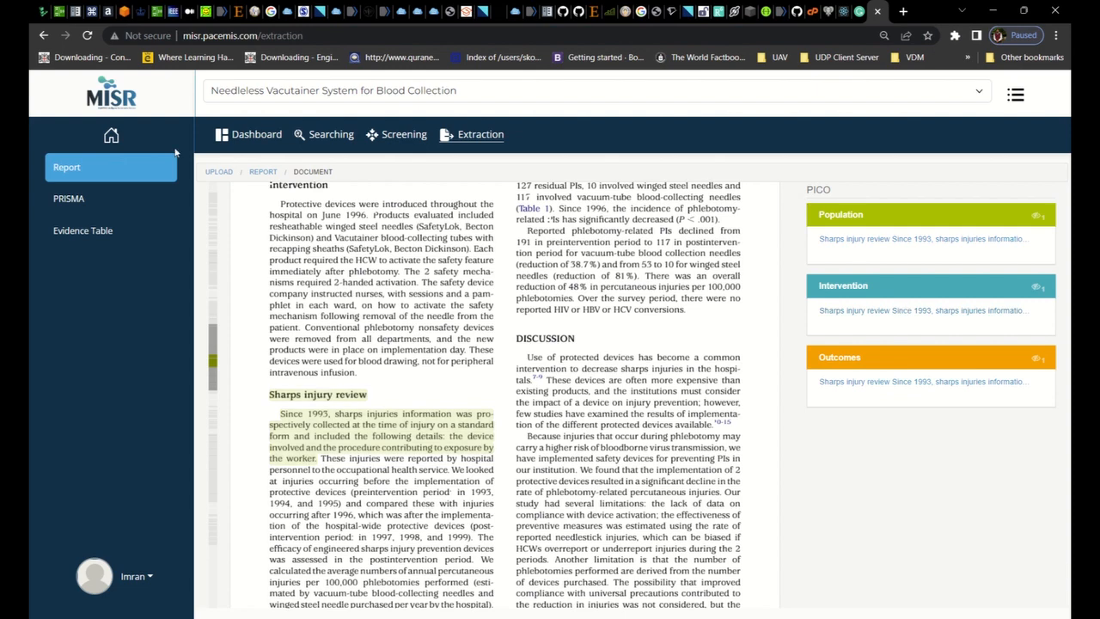
left_click(40, 35)
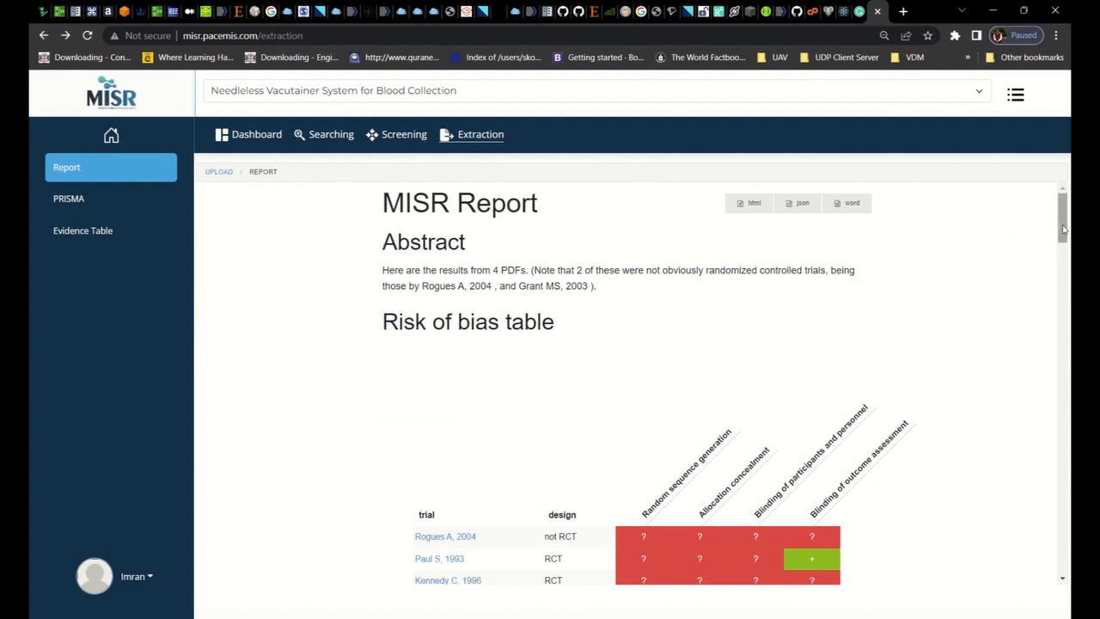
View the Population, Intervention and Outcomes annotations in the 2003 blood drawing techniques study
left_click_drag(1063, 228, 1069, 540)
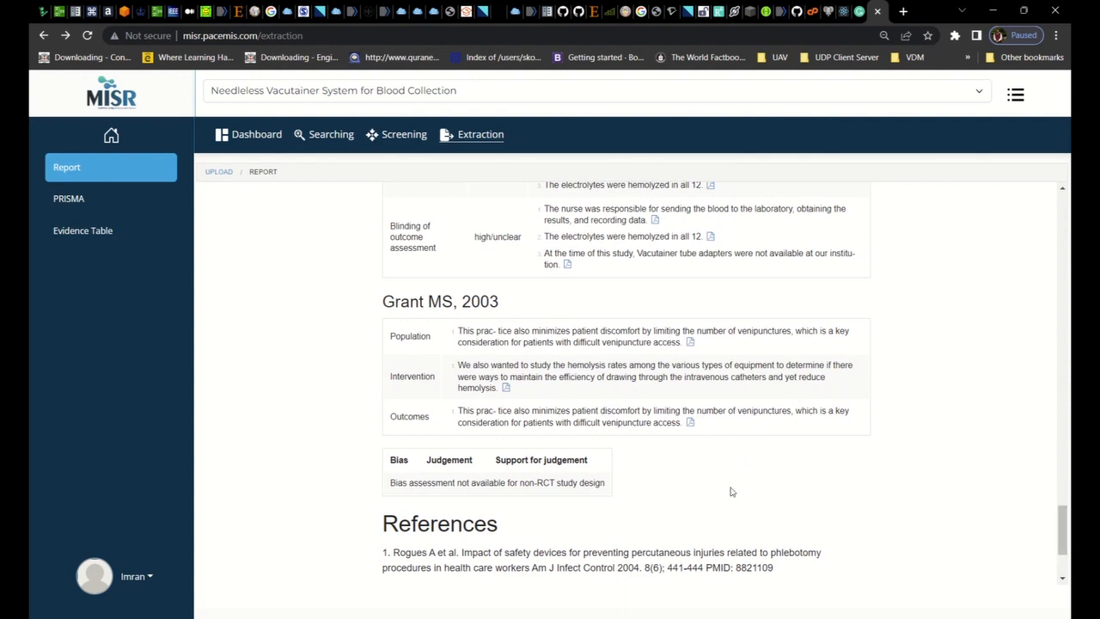
left_click(692, 343)
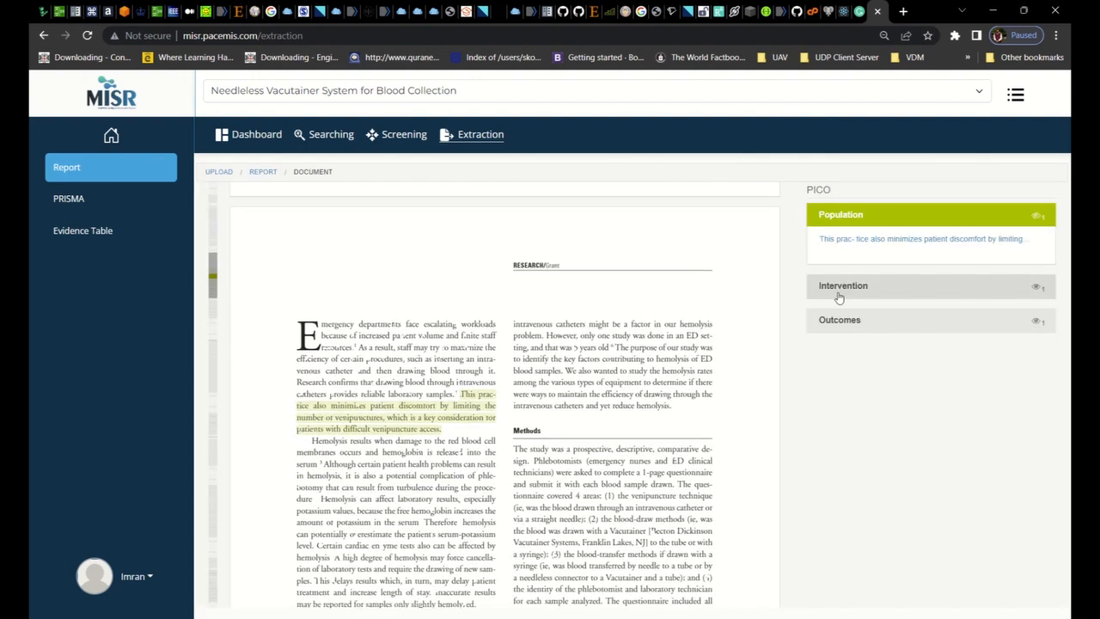
left_click(842, 286)
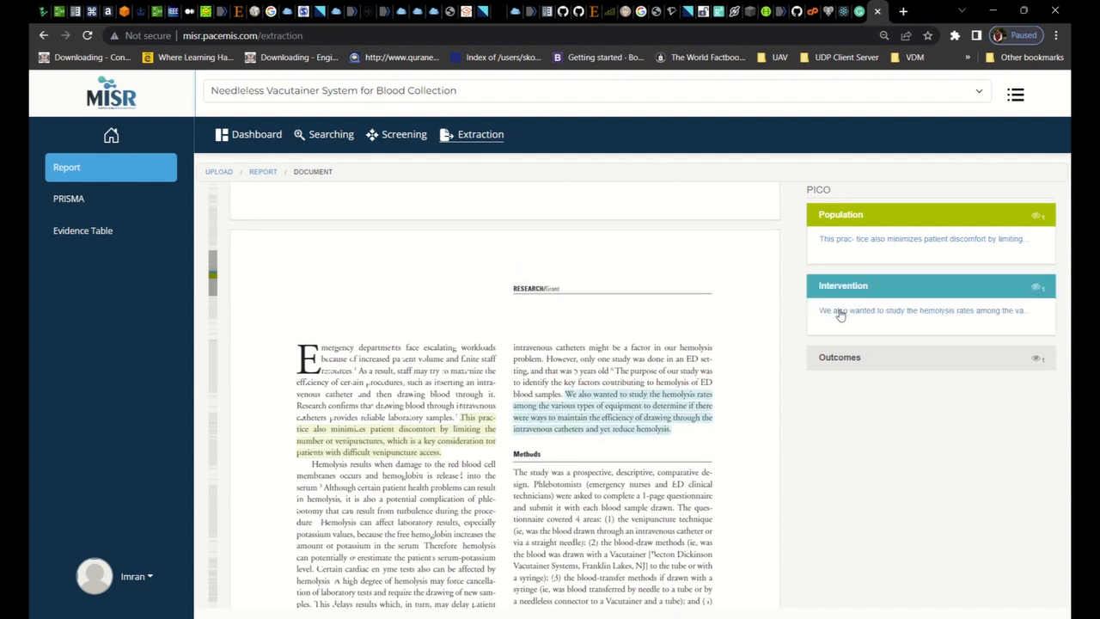
left_click(838, 357)
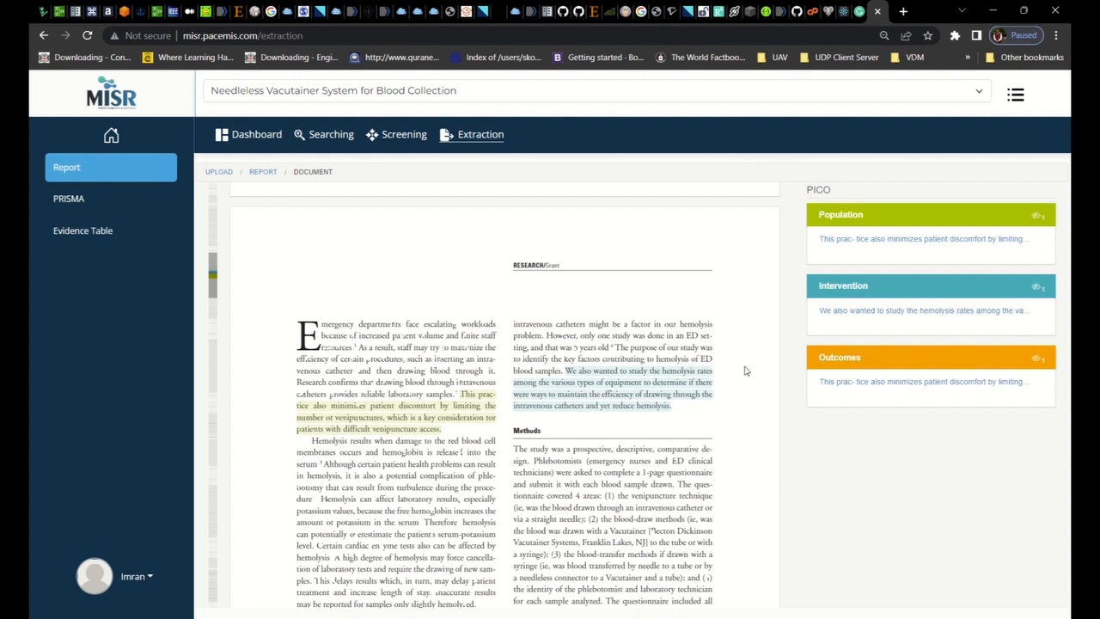
Open the PRISMA flowchart and examine its counts of identified, deduplicated and excluded records and excluded full-text articles
left_click(71, 199)
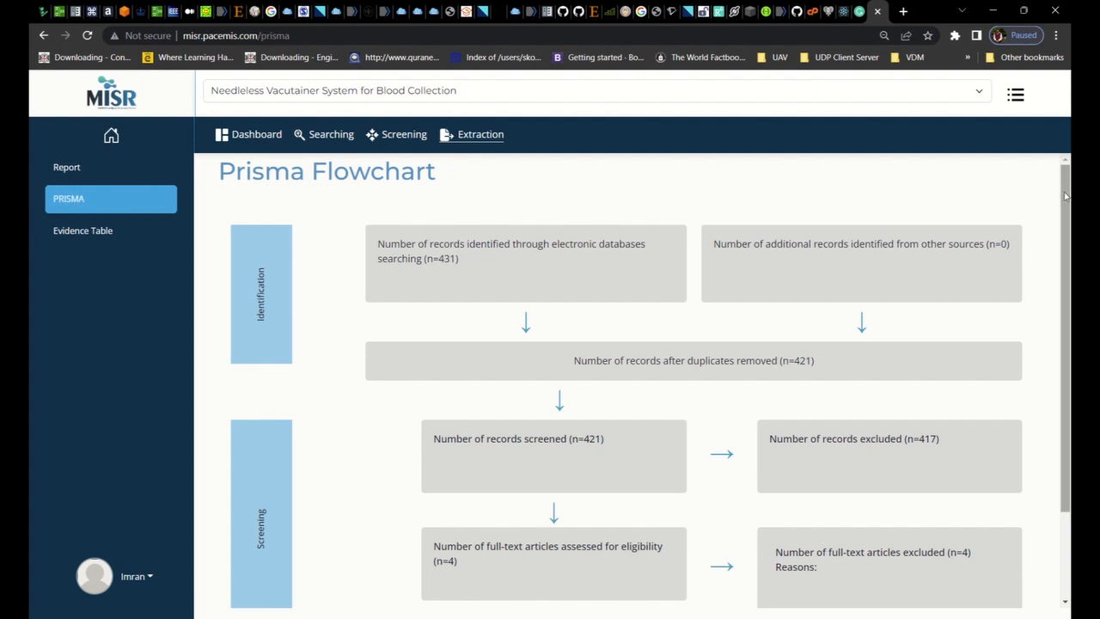
left_click_drag(1065, 197, 1066, 209)
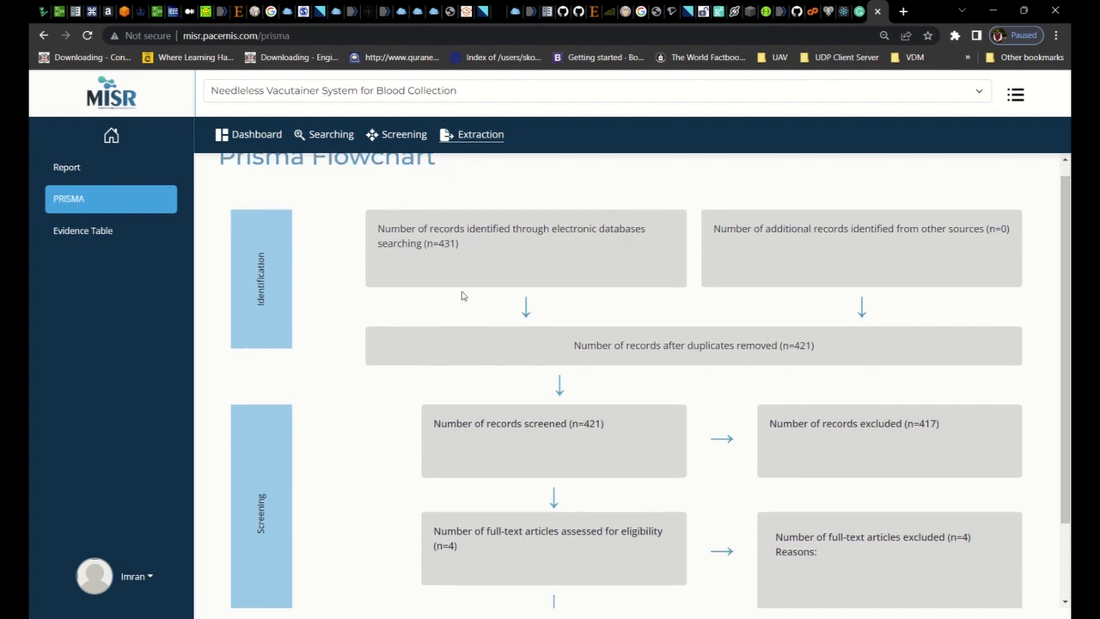
double_click(445, 244)
double_click(802, 346)
scroll(832, 394, "down", 2)
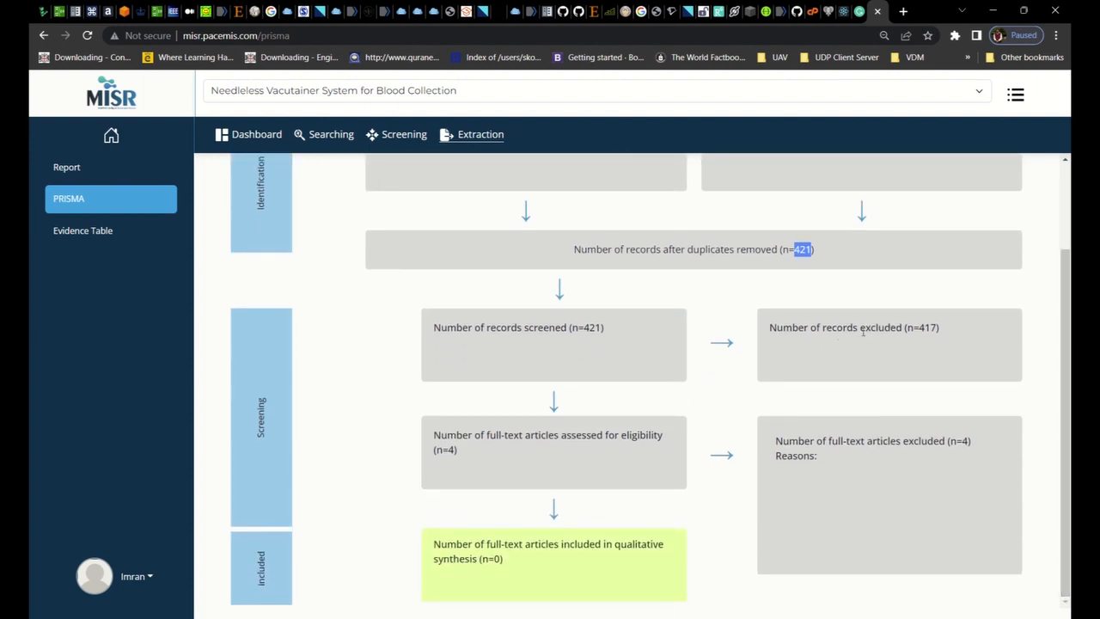
double_click(927, 328)
double_click(952, 441)
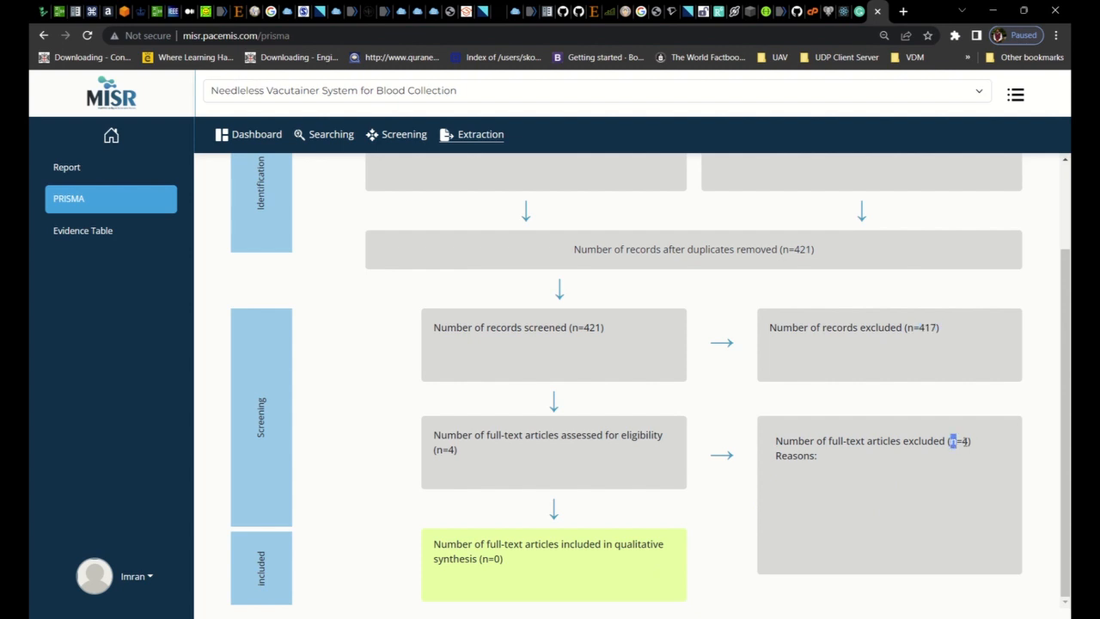